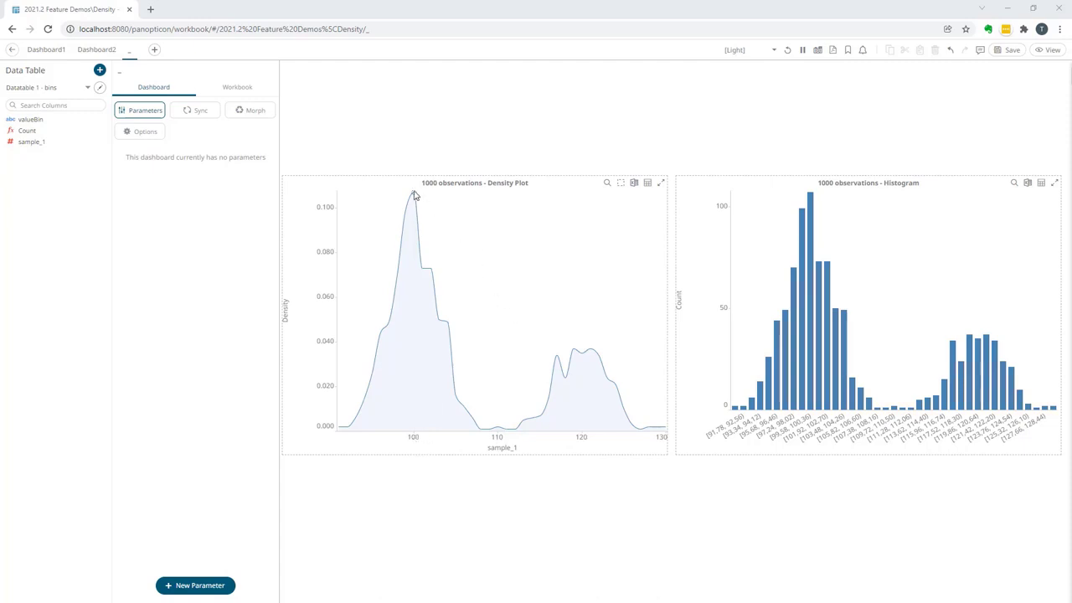
Open Dashboard1 and look through the sample_1 observations table down to its last row.
mouse_move(414, 195)
click(48, 50)
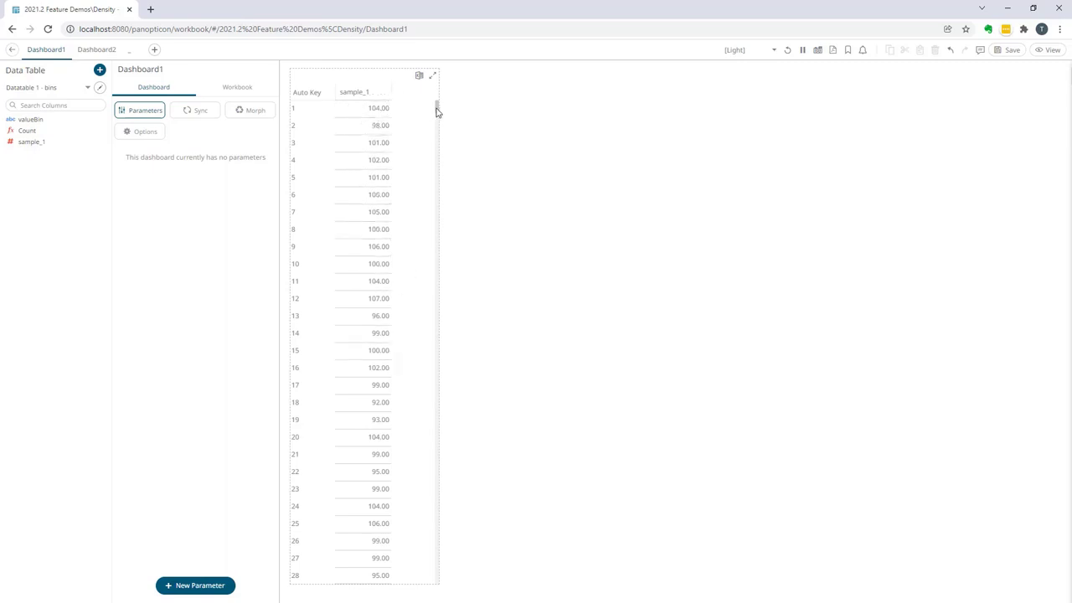
drag(436, 109, 431, 589)
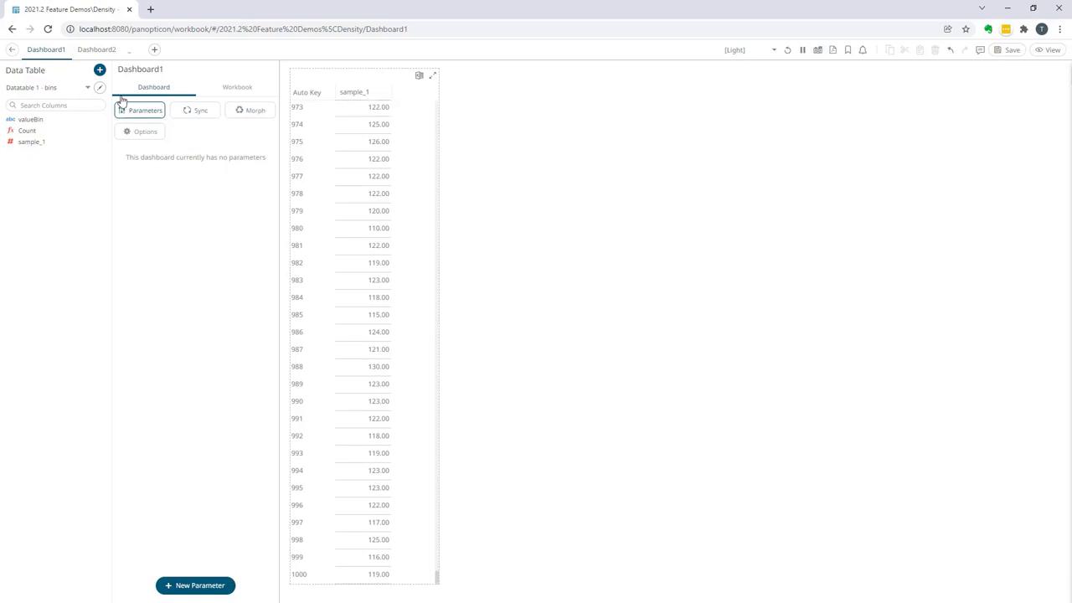
Examine the Datatable 1 - original data table and the valueBin numeric bucket settings in Datatable 1 - bins.
click(98, 88)
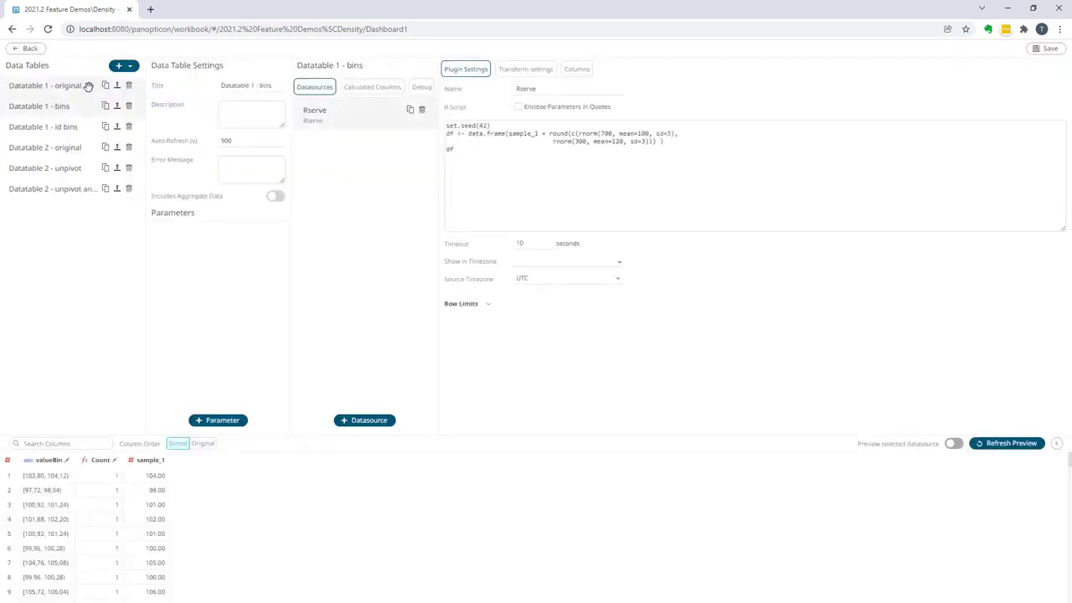
click(87, 87)
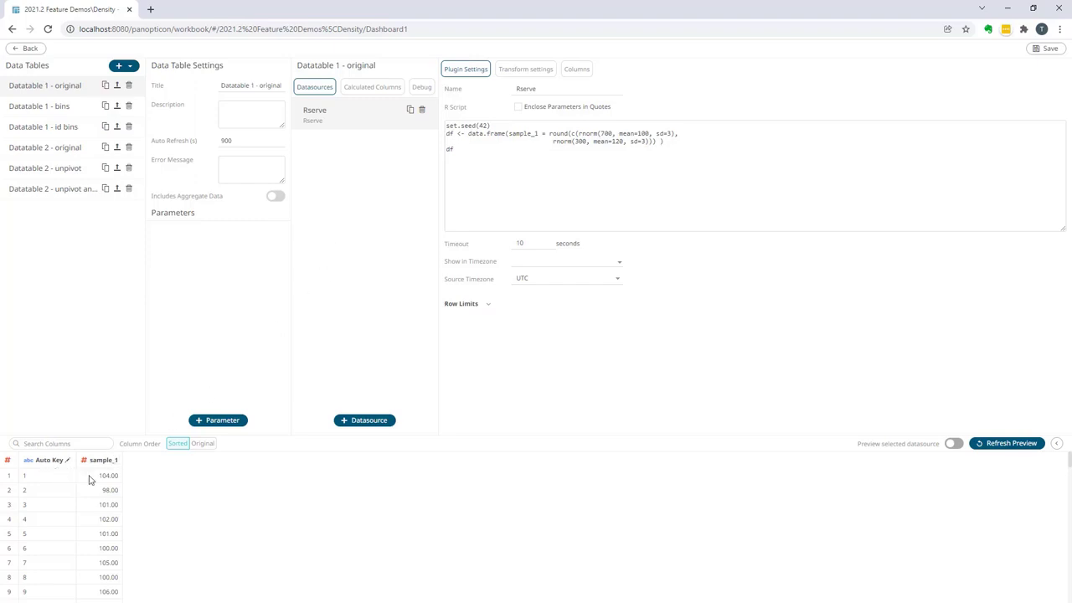
click(38, 107)
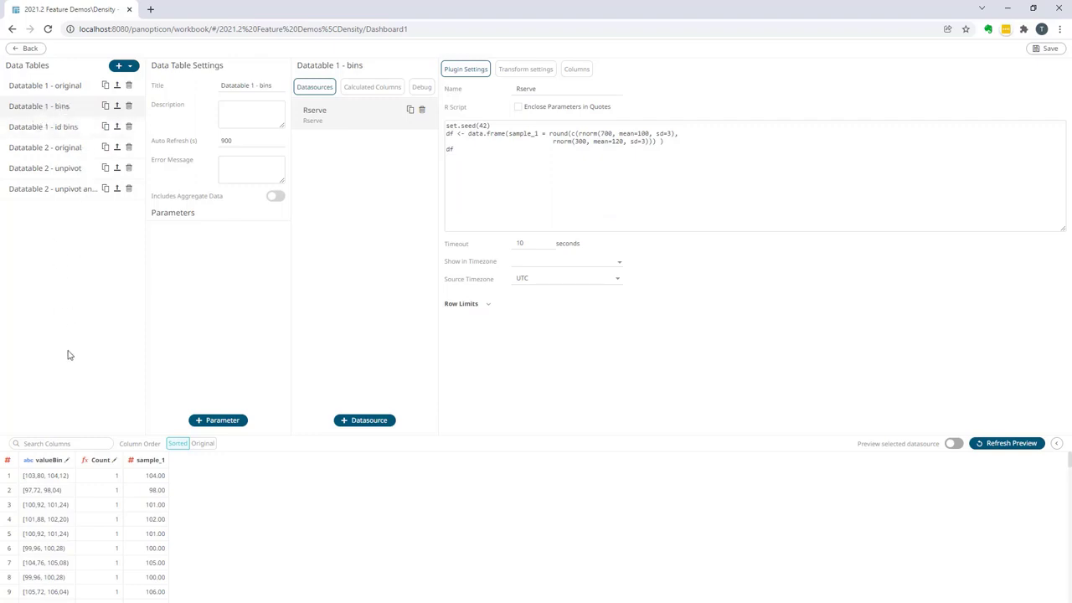
click(372, 91)
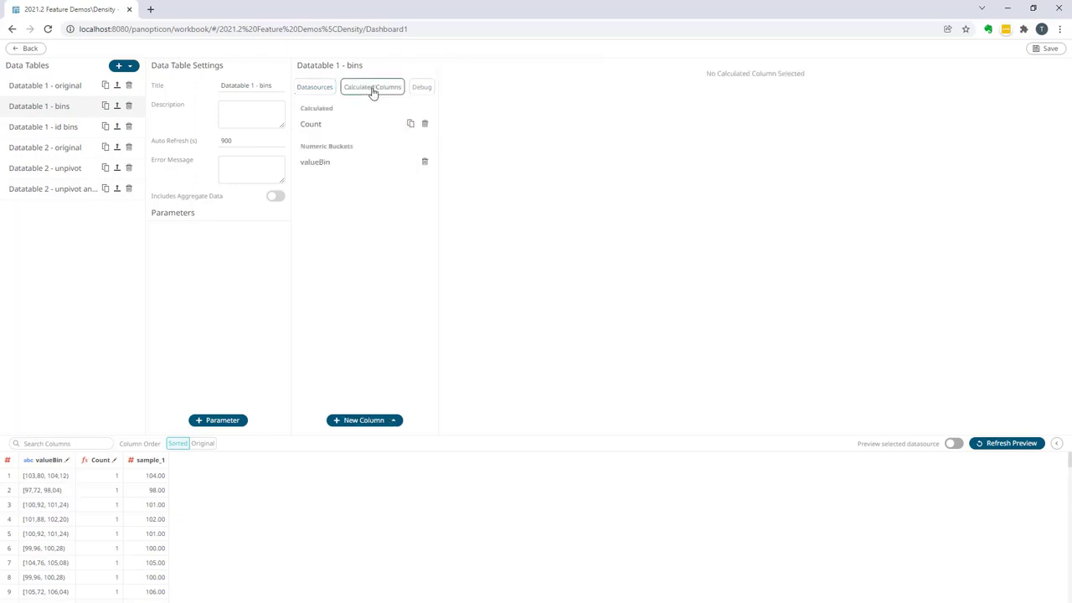
click(341, 164)
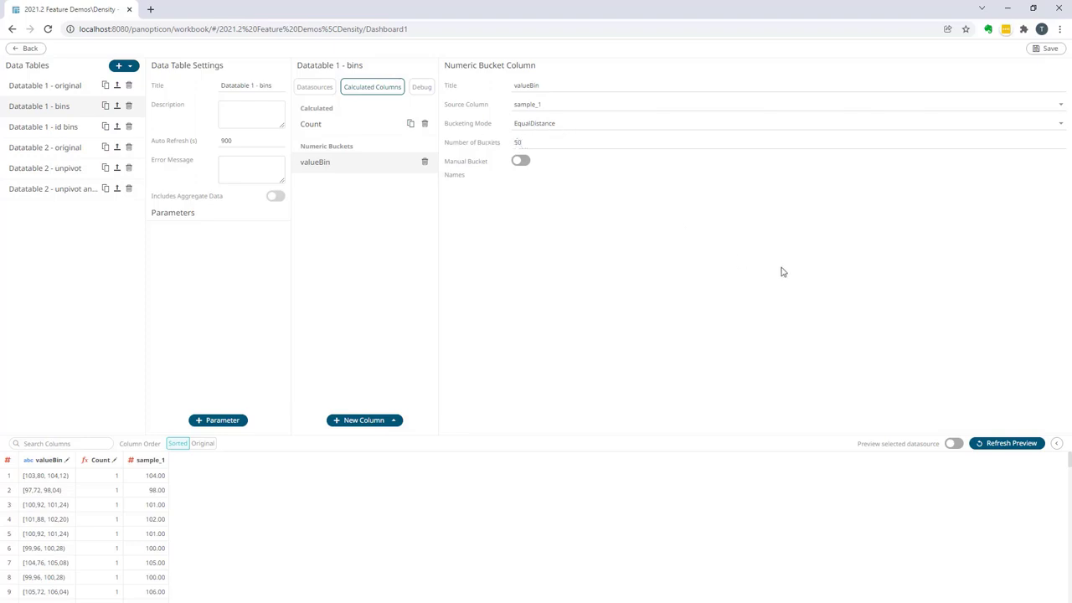
click(25, 48)
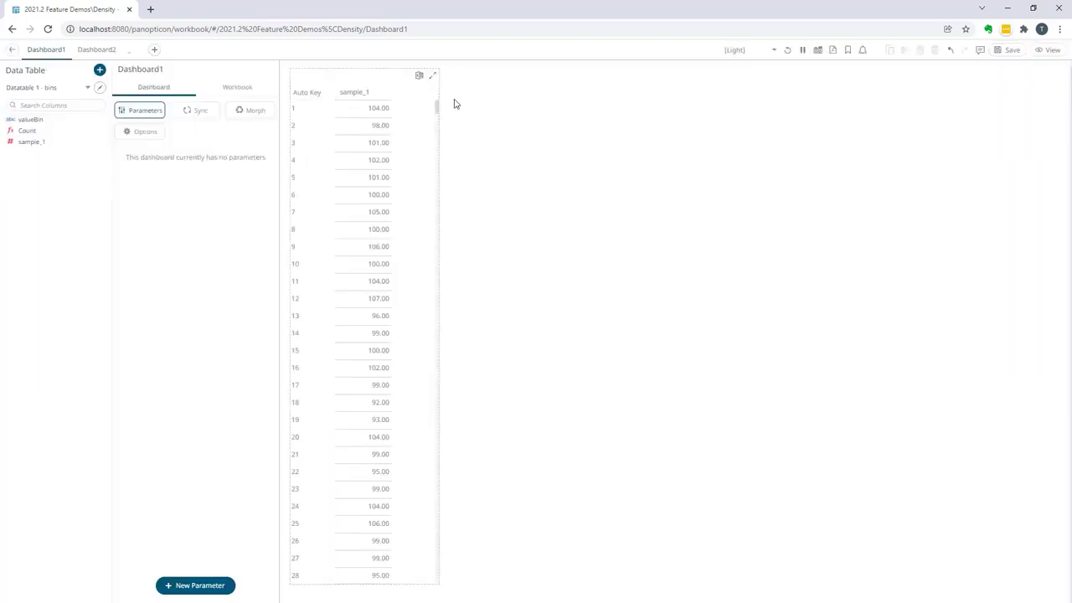
Create a vertical bar graph beside the observations table and use valueBin as its Items breakdown.
drag(455, 102, 803, 344)
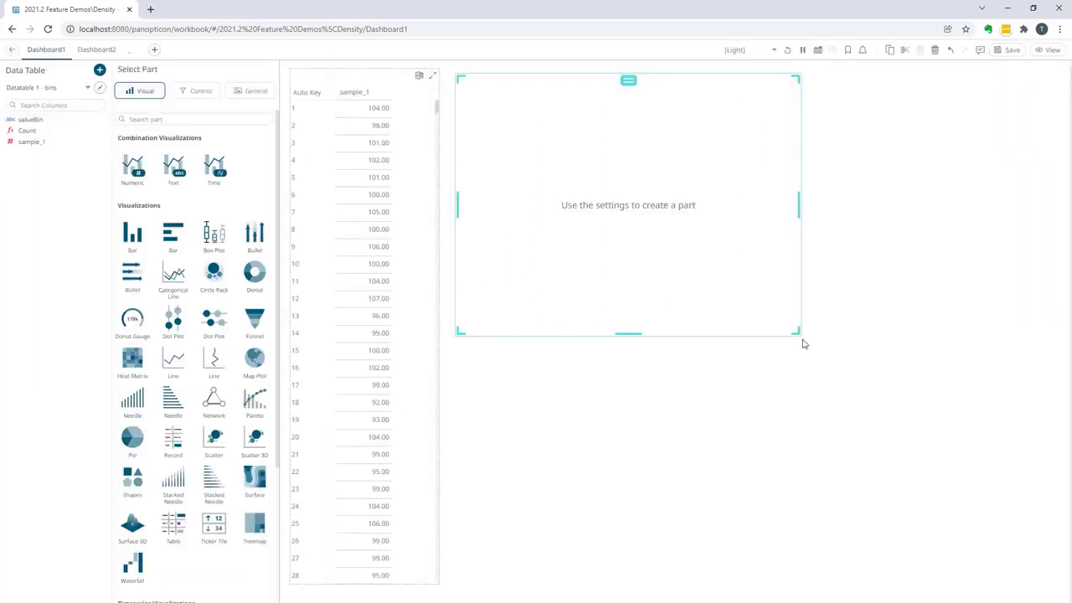
click(141, 239)
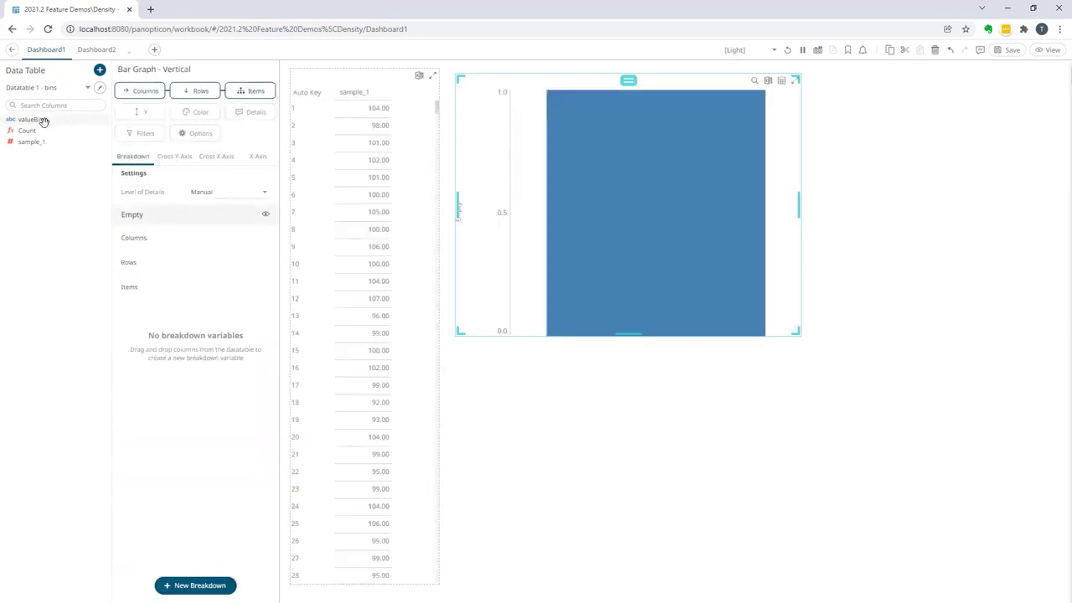
drag(29, 117, 243, 92)
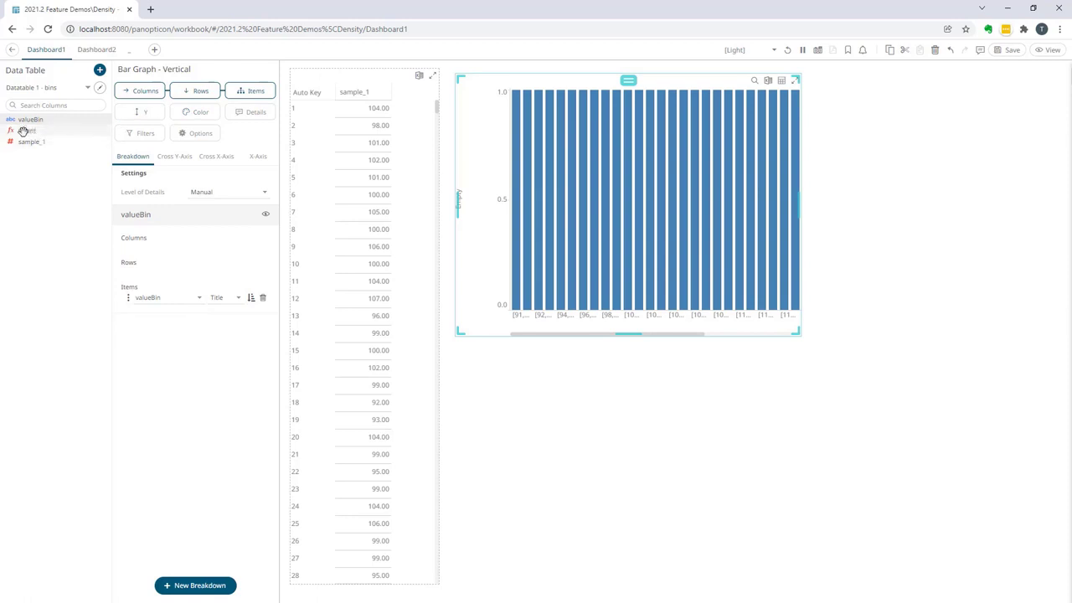
Assign Count to the bar graph's Y variable and set its aggregate to Sum.
drag(24, 131, 144, 112)
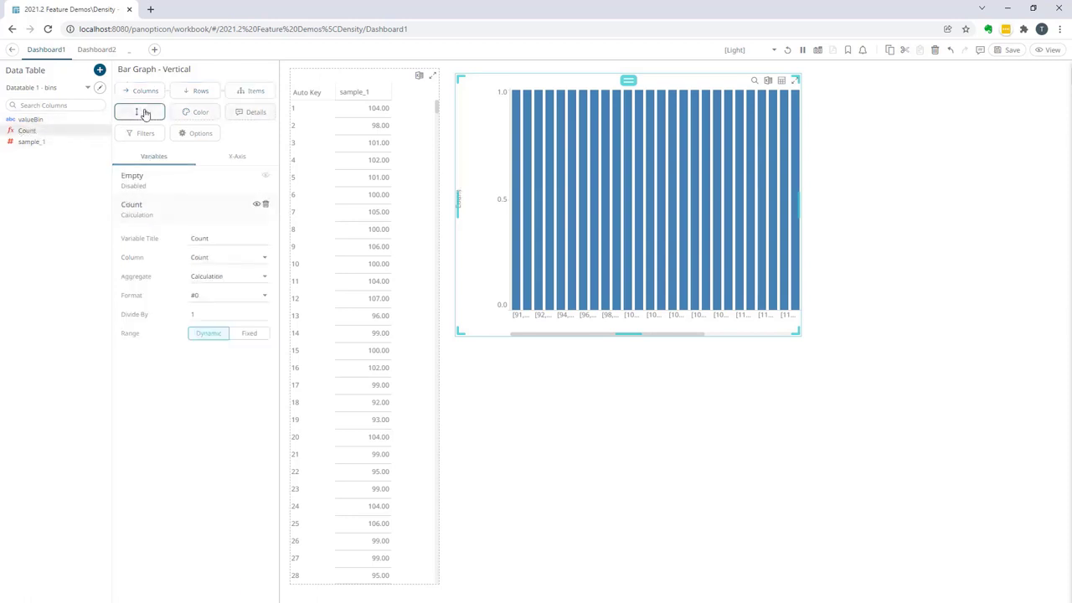
click(222, 282)
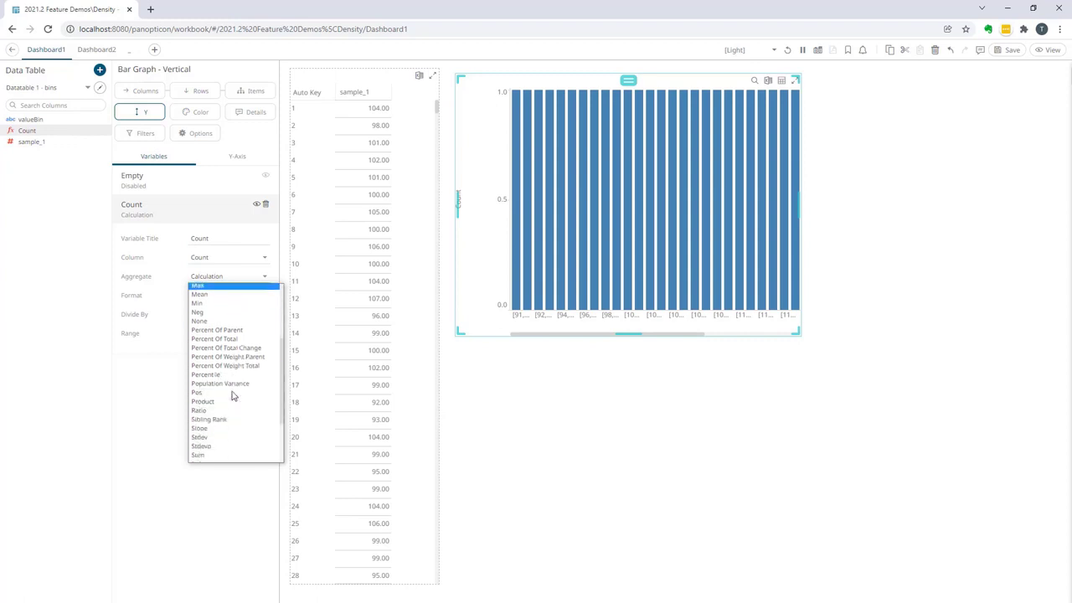
scroll(233, 419, down, 3)
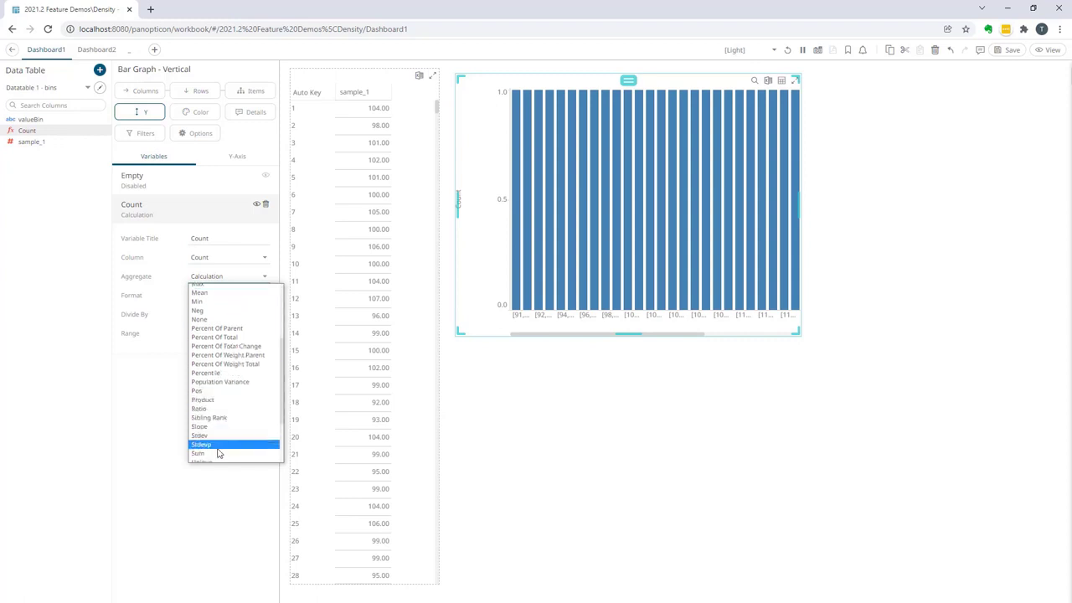
click(220, 454)
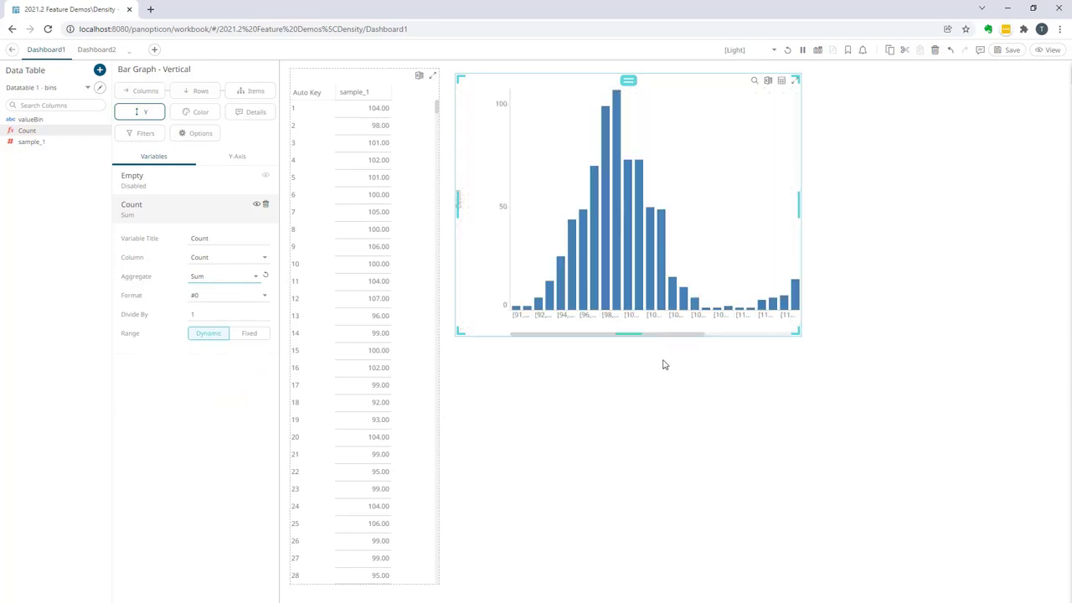
Disable the bar graph's x-axis minimum interval length and set the leaf bar thickness to 80.
click(251, 92)
click(259, 157)
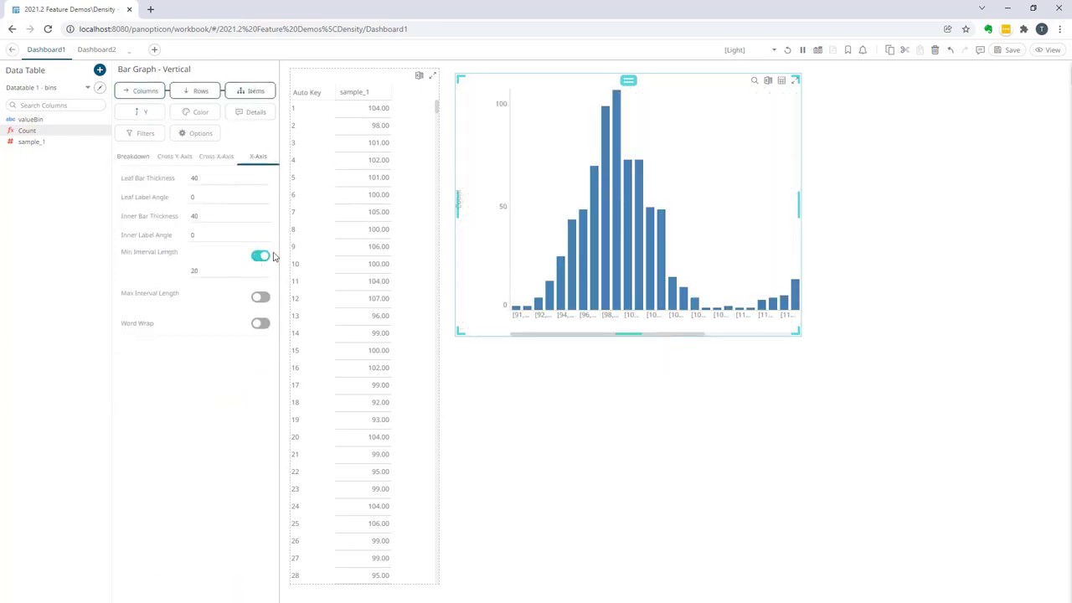
click(263, 257)
drag(204, 181, 168, 181)
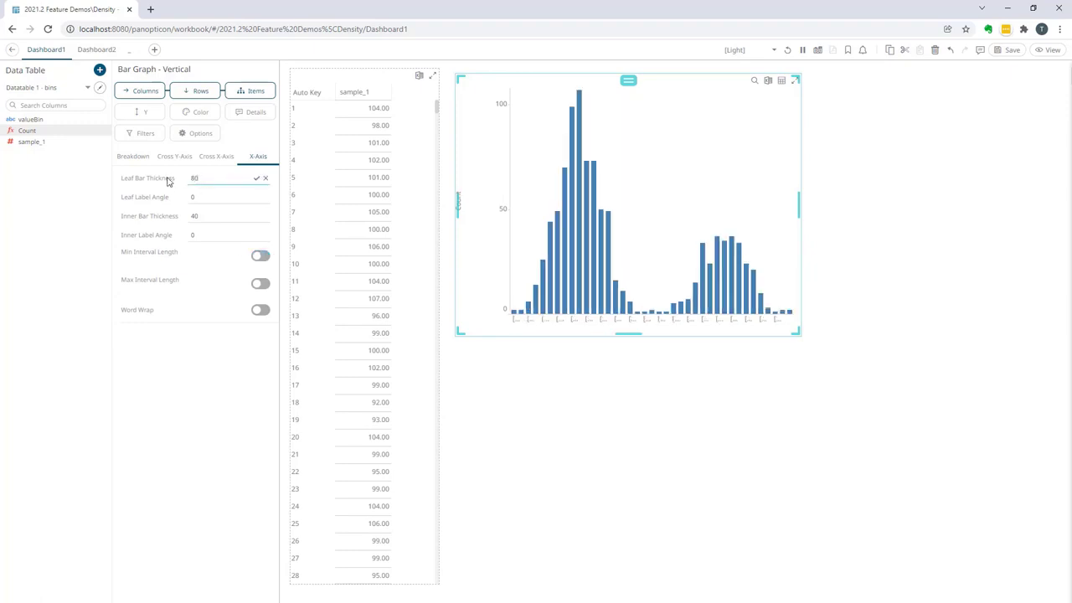
text(80)
key(Return)
Set the leaf label angle of the bar graph's x-axis to -30.
drag(205, 199, 163, 197)
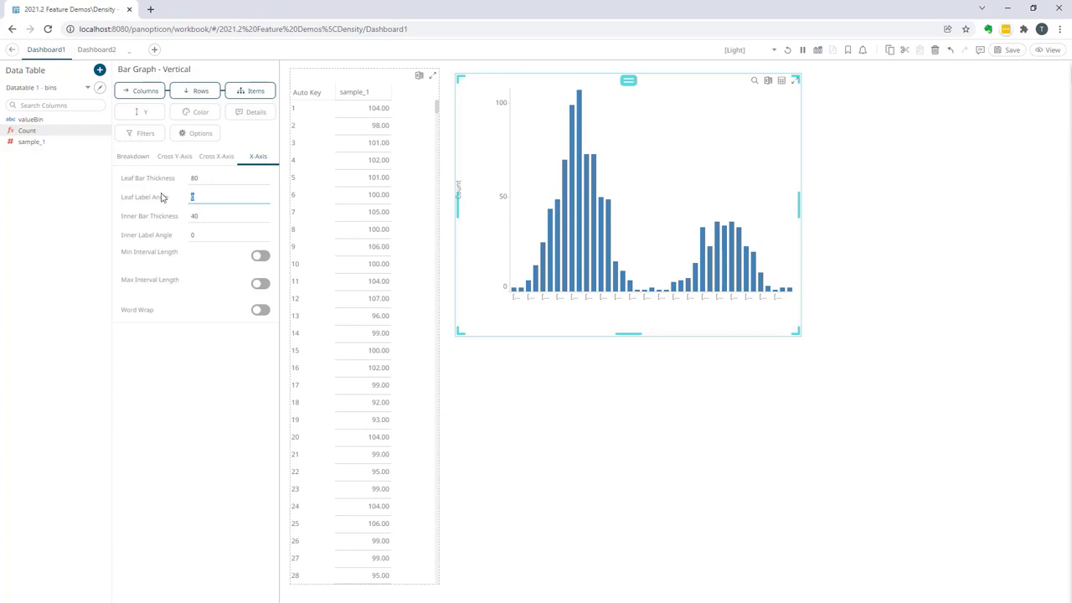
key(BackSpace)
text(-30)
key(Return)
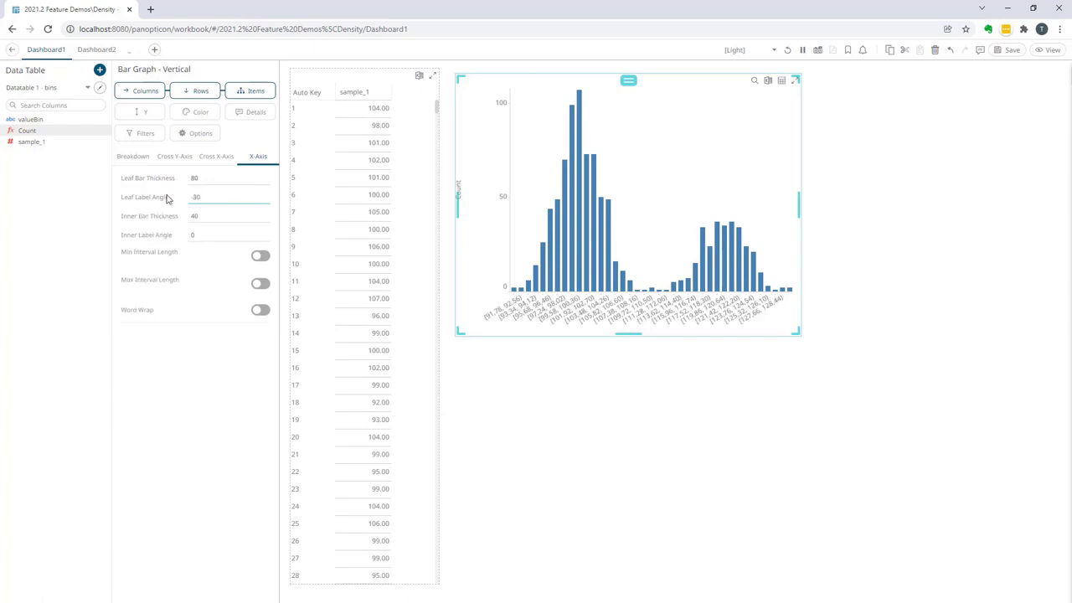
Enlarge the bar graph and inspect the count of its tallest bar.
drag(798, 333, 972, 393)
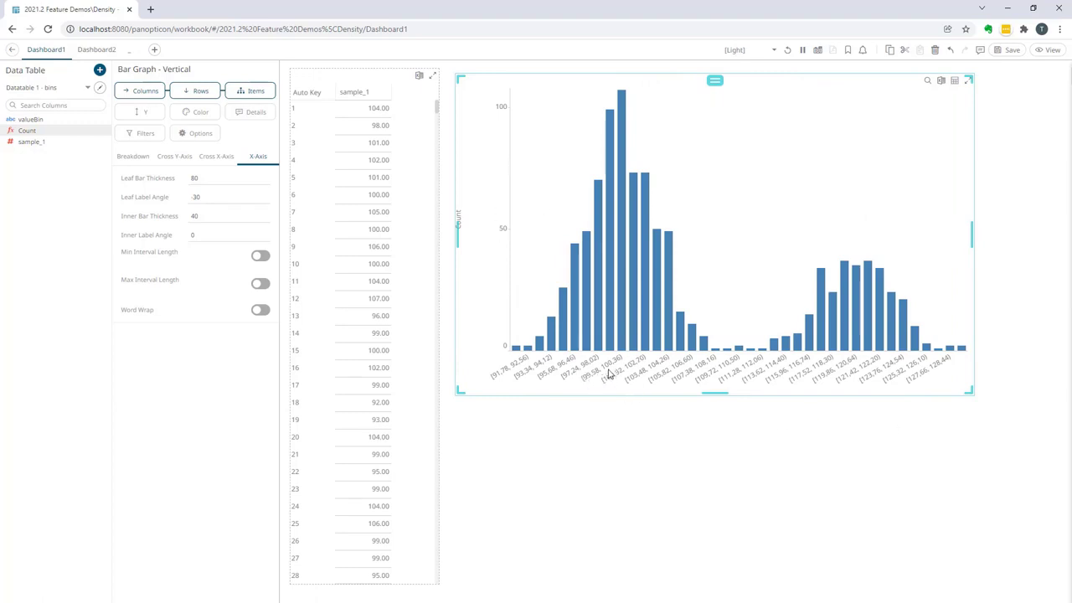
mouse_move(622, 350)
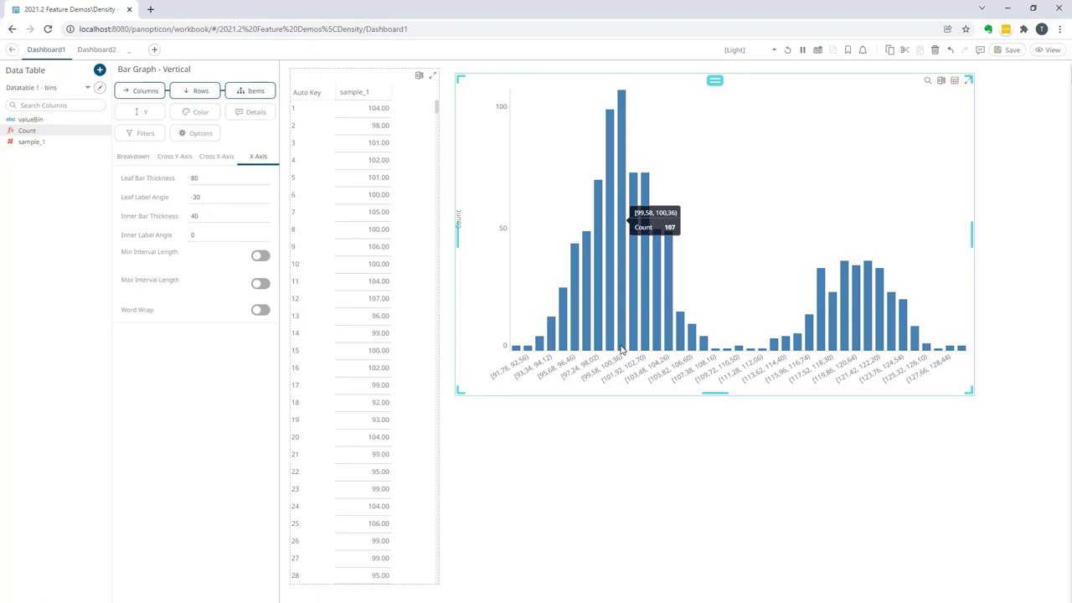
click(975, 218)
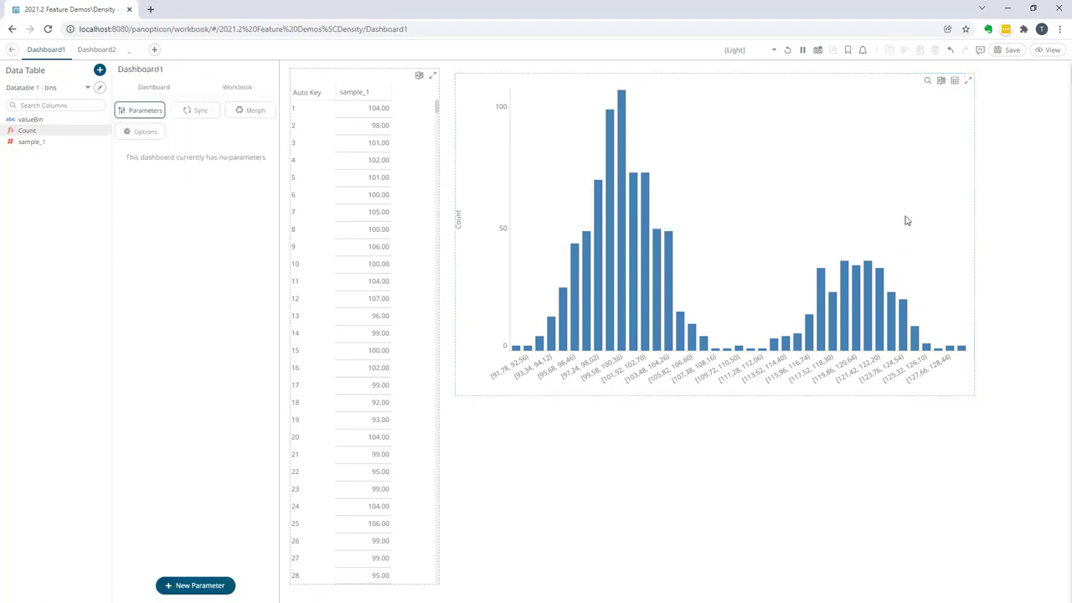
Shrink the bar graph and move it to the dashboard's right edge, leaving room beside the table.
click(976, 399)
drag(976, 399, 754, 229)
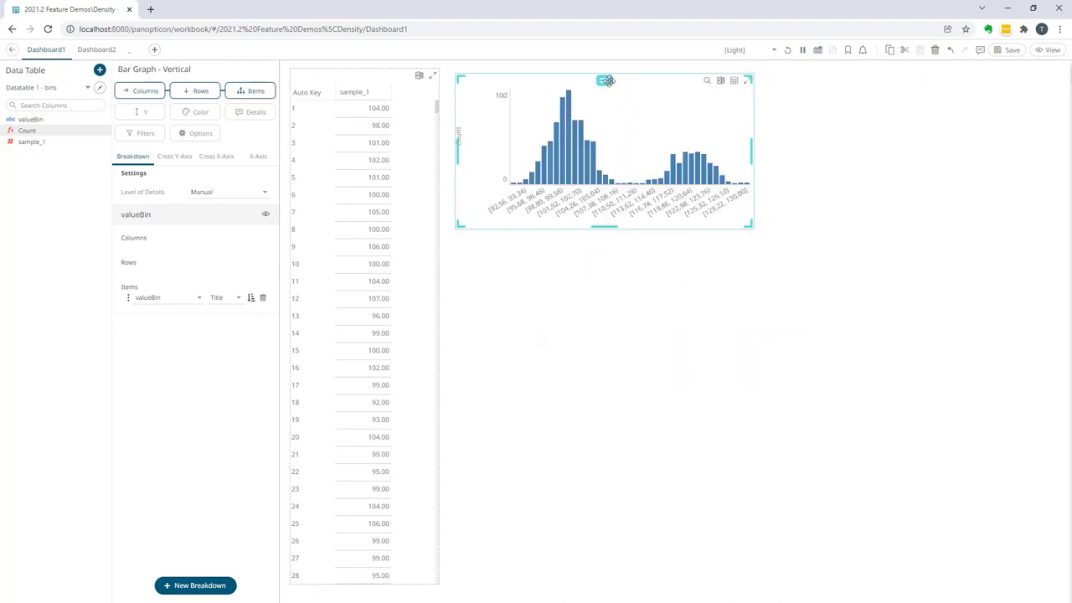
drag(605, 80, 921, 165)
drag(928, 162, 921, 159)
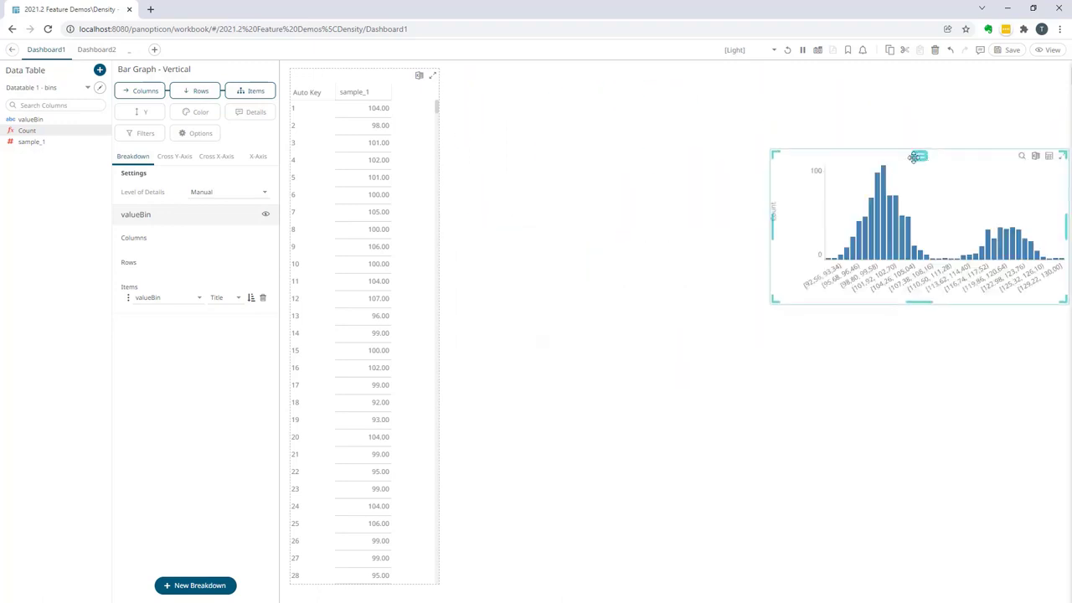
click(518, 159)
Add an empty part between the table and the bar graph, and select Datatable 1 - id bins as its data table.
drag(450, 151, 628, 243)
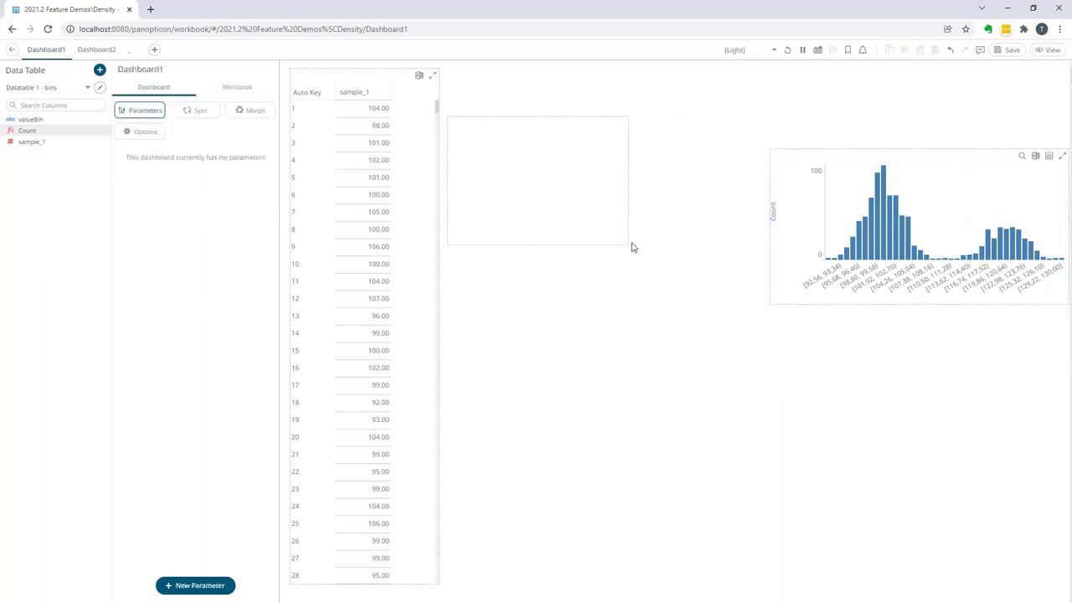
click(89, 88)
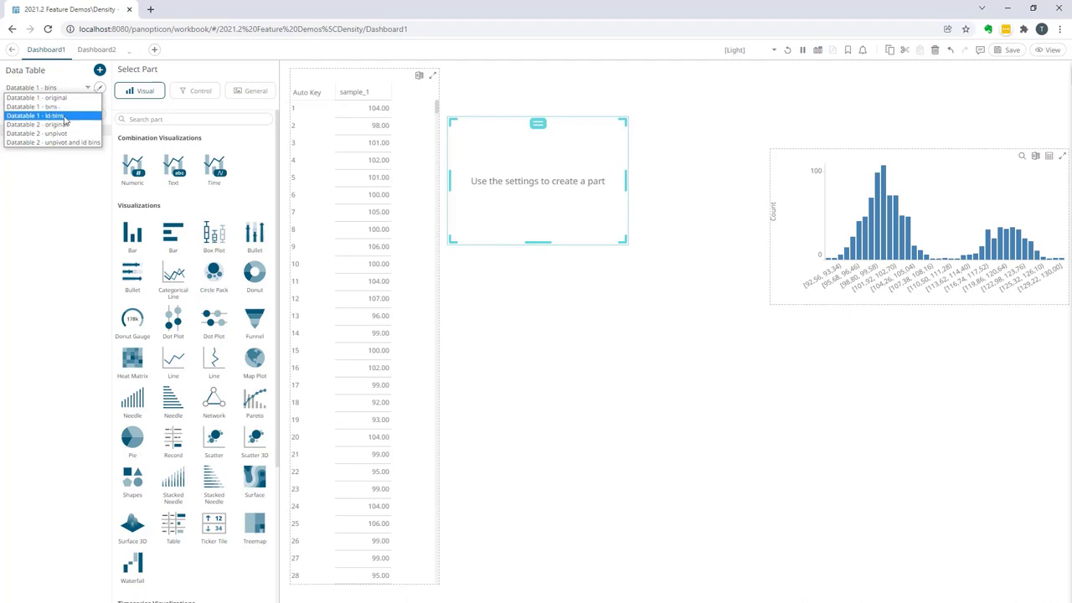
click(62, 117)
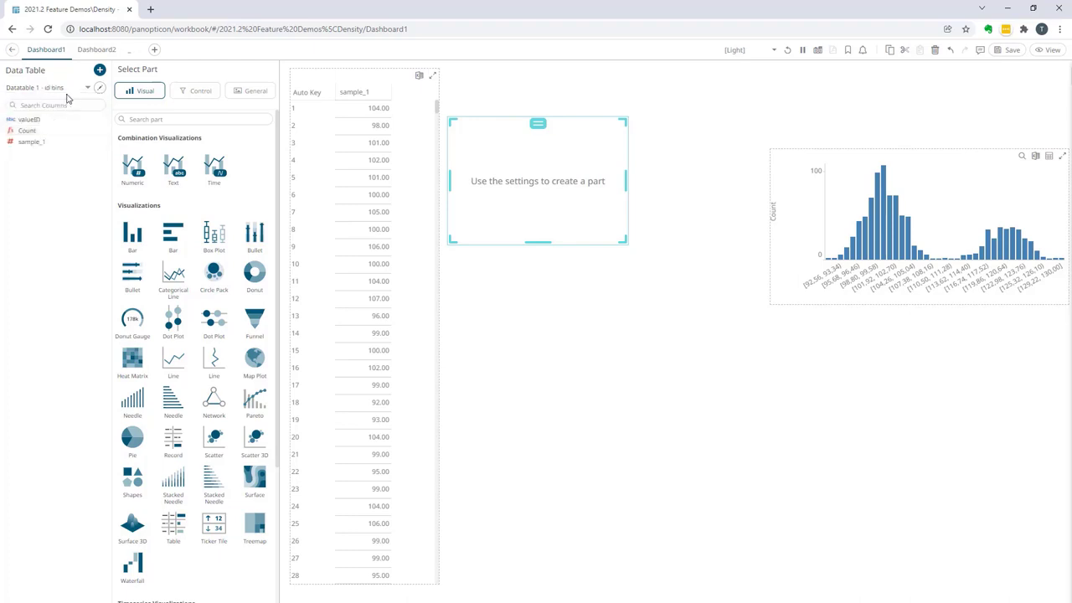
Examine the valueID numeric bucket column's settings in Datatable 1 - id bins and return to the dashboard.
click(100, 89)
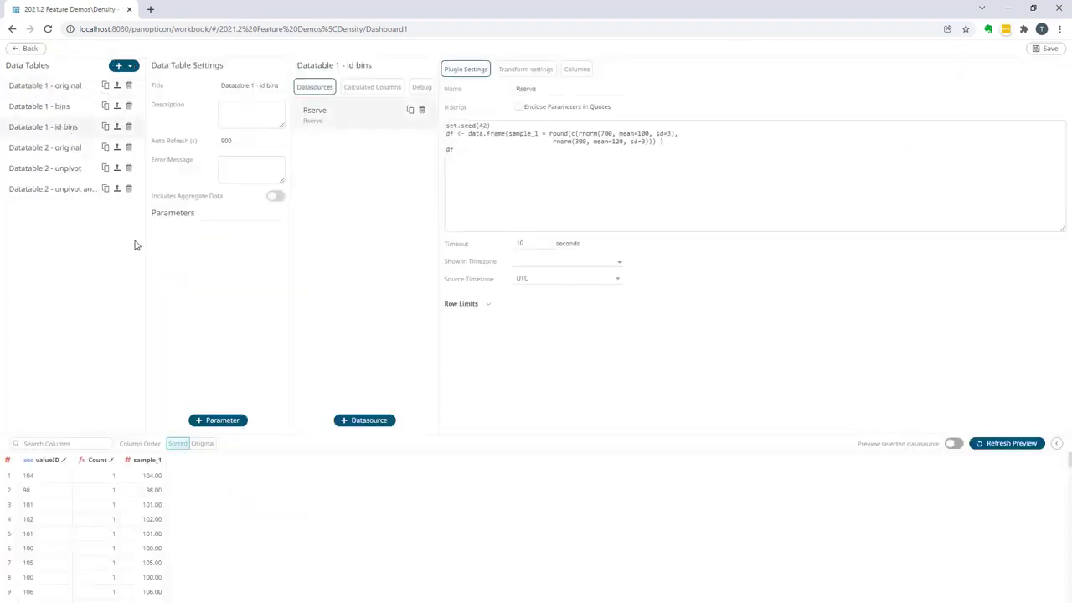
click(365, 87)
click(325, 162)
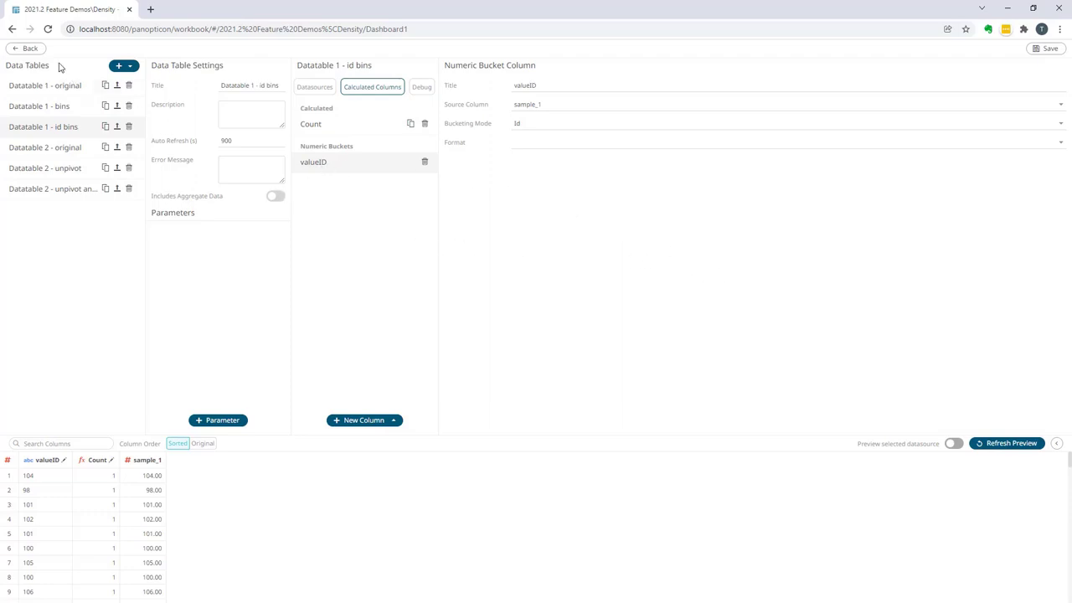
click(25, 49)
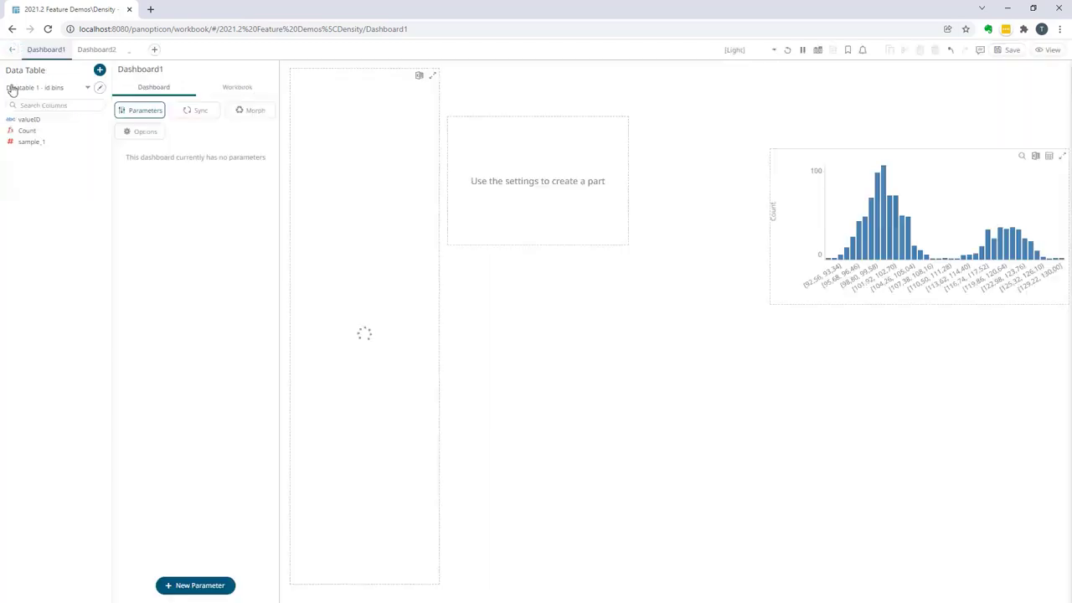
Make the empty part a Numeric Combination visualization and enlarge it to fill the space before the bar graph.
click(520, 173)
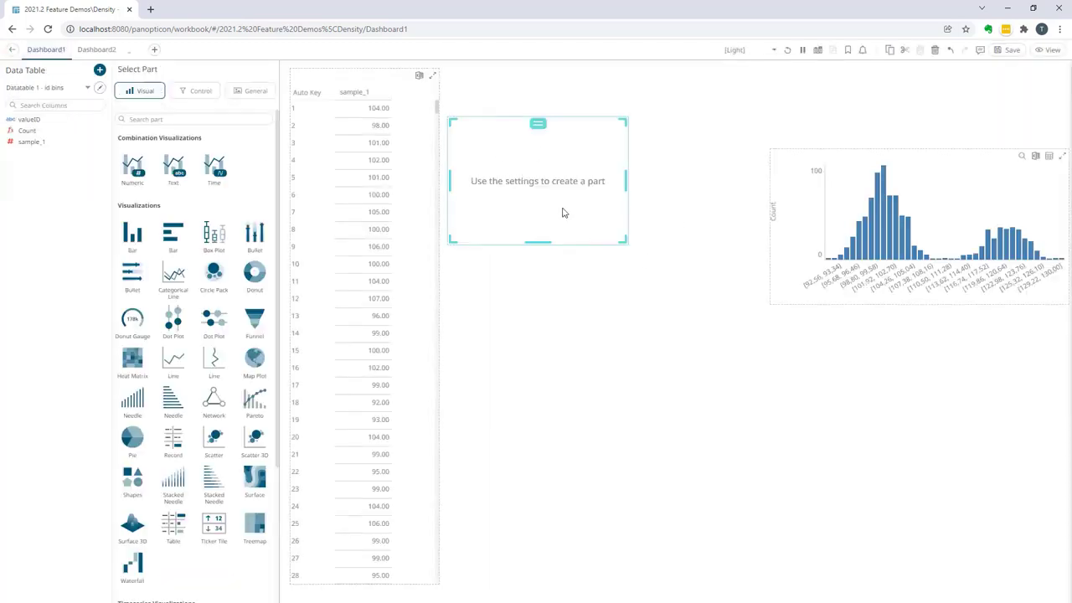
click(139, 170)
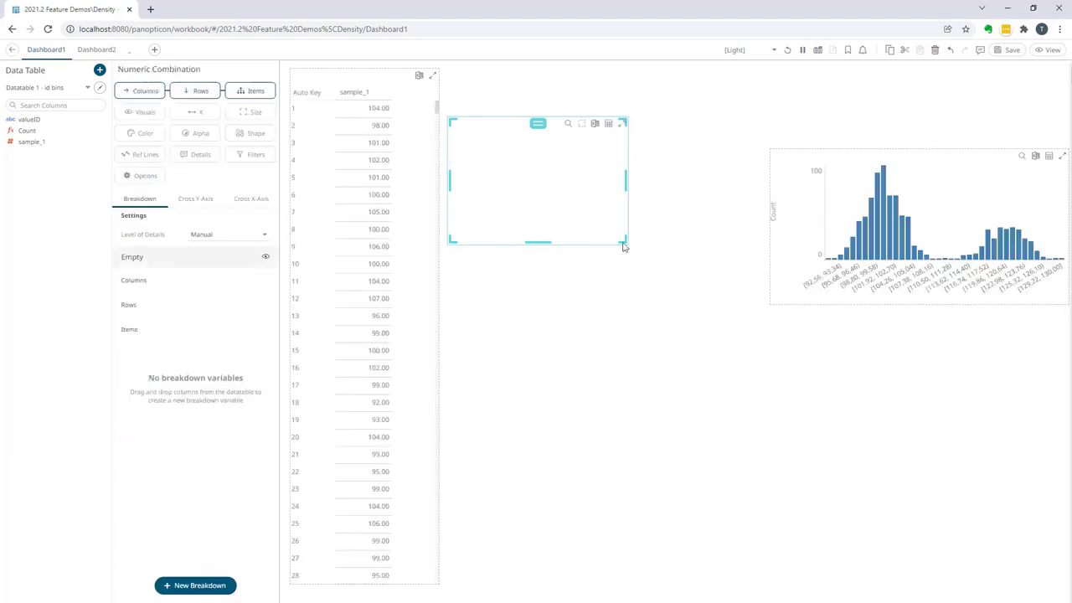
drag(625, 244, 761, 365)
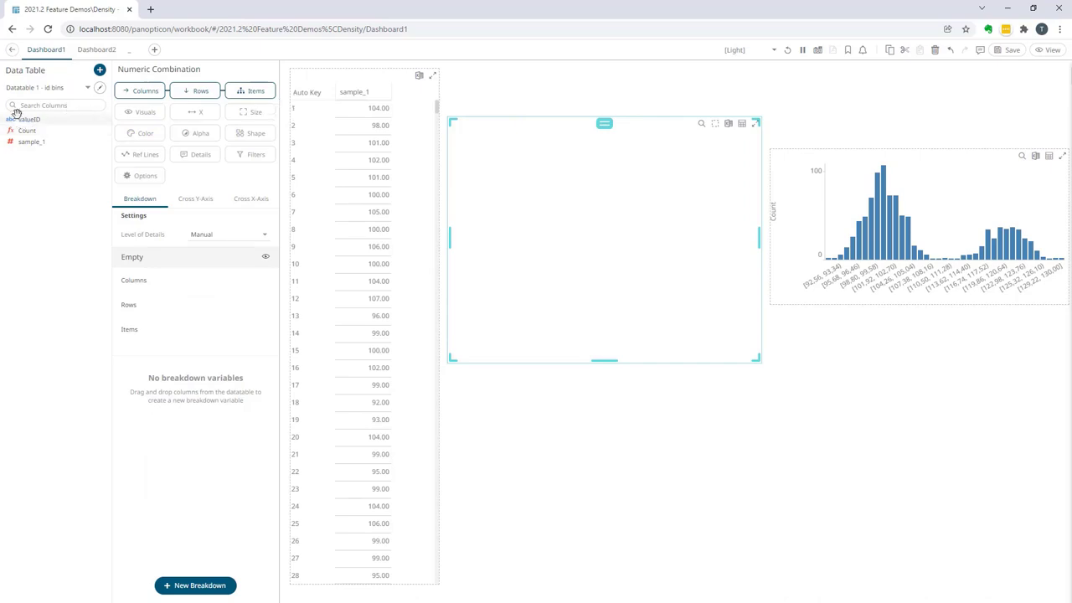
Use valueID as the Numeric Combination's Items breakdown and assign sample_1 to its X variable.
drag(17, 119, 260, 90)
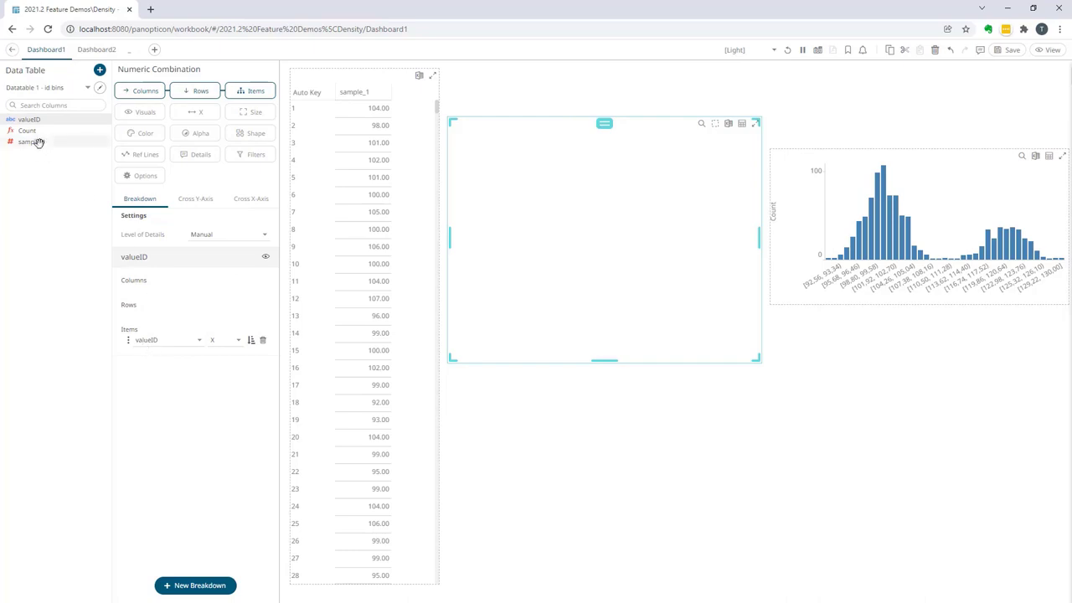
drag(28, 142, 205, 115)
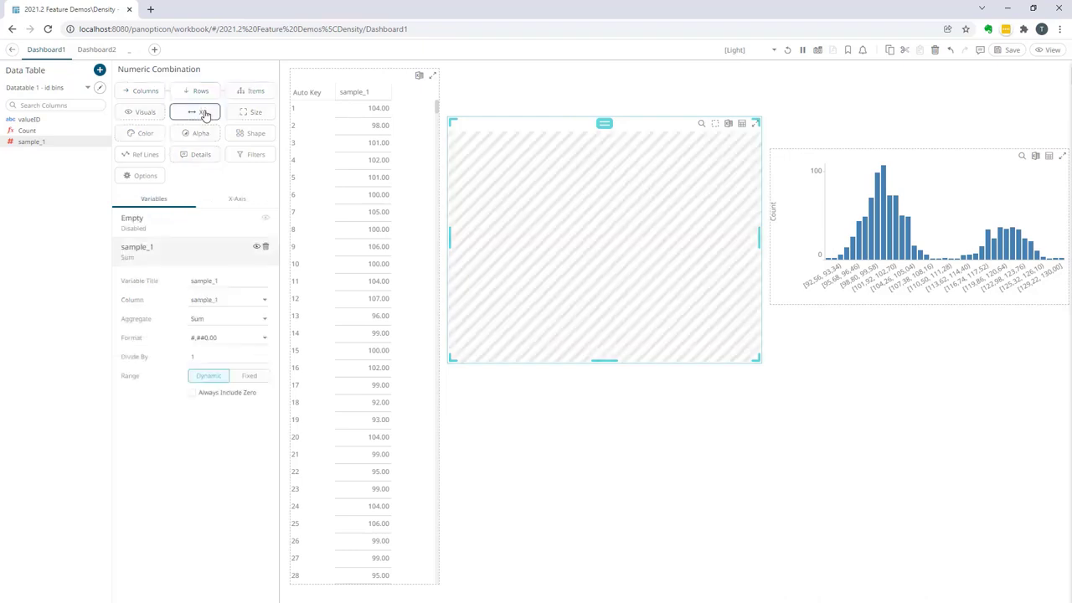
Change the aggregate of the Numeric Combination's sample_1 X variable to Mean.
click(233, 320)
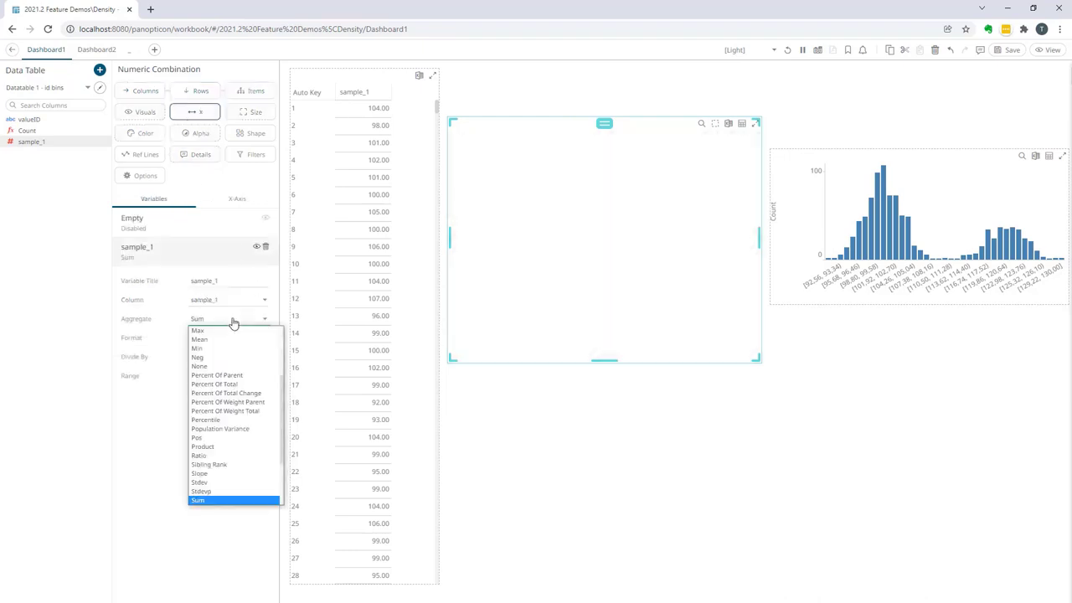
click(230, 340)
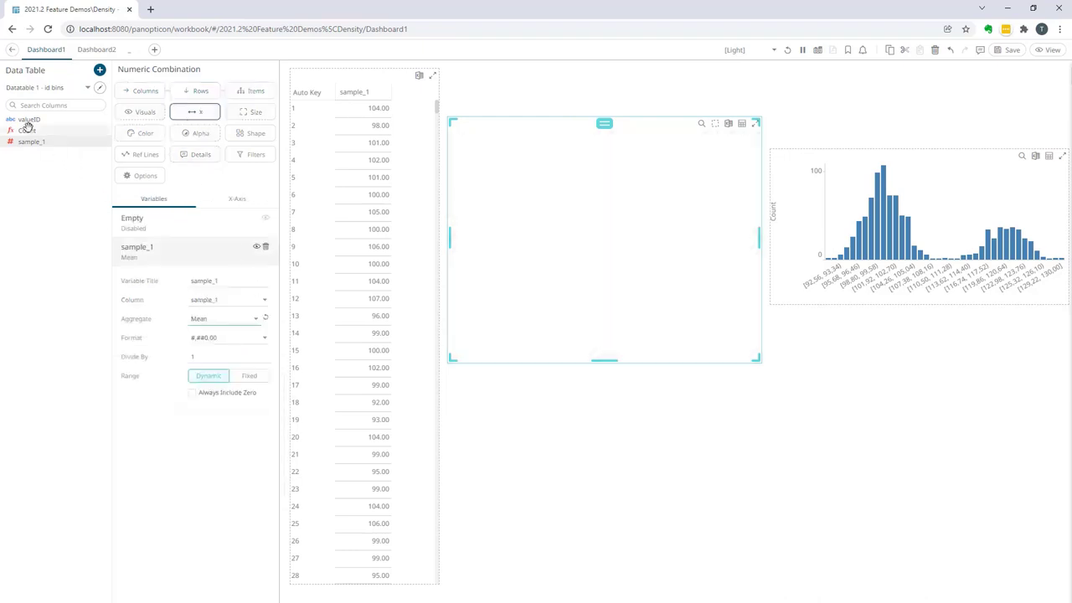
Examine the Count calculated column's expression in Datatable 1 - id bins and return to the dashboard.
click(100, 89)
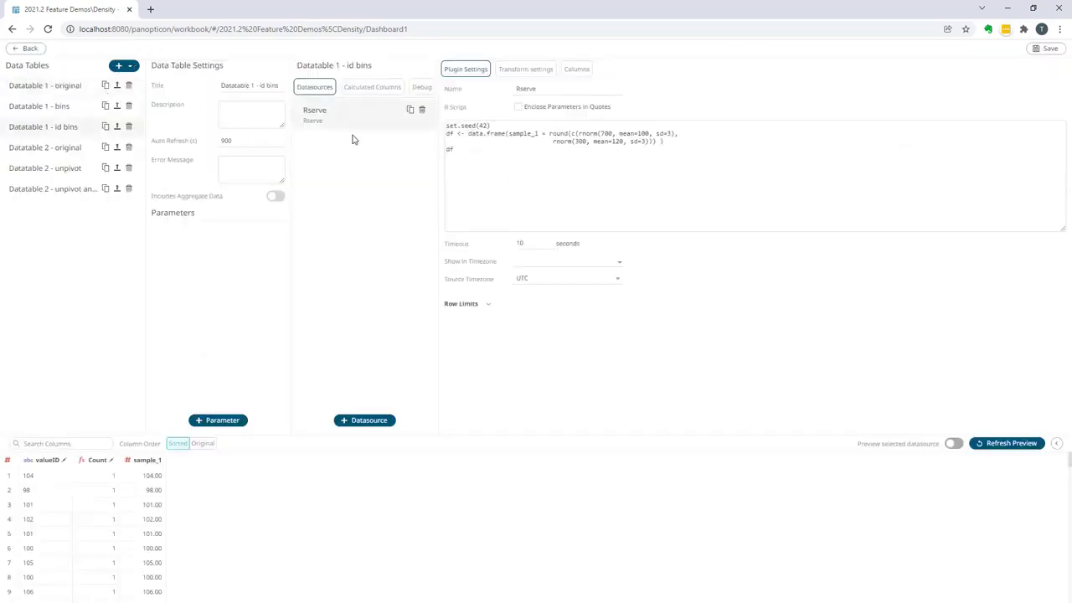
click(377, 88)
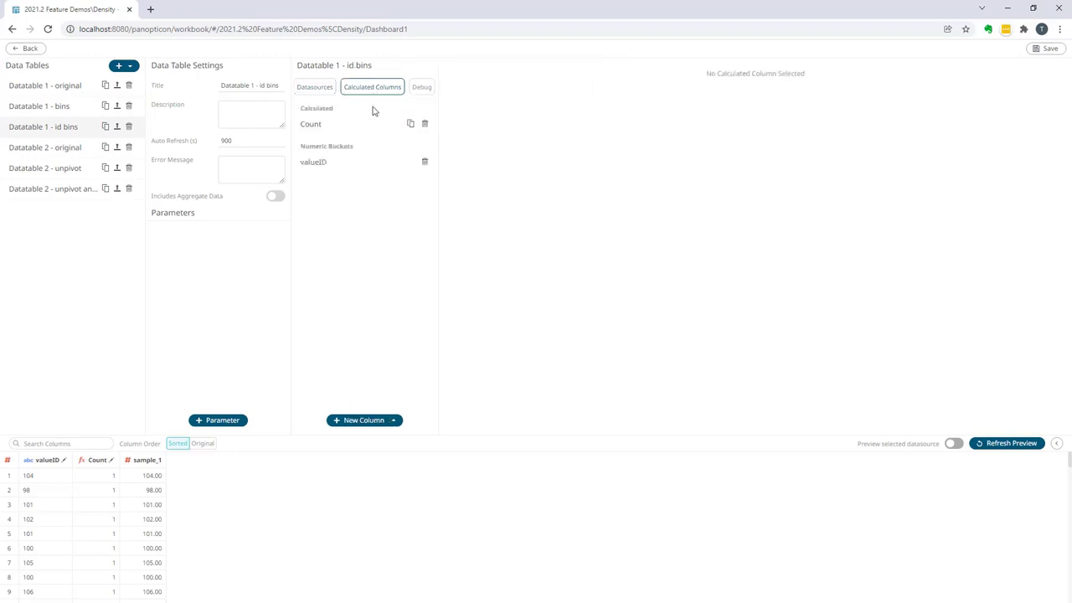
click(316, 125)
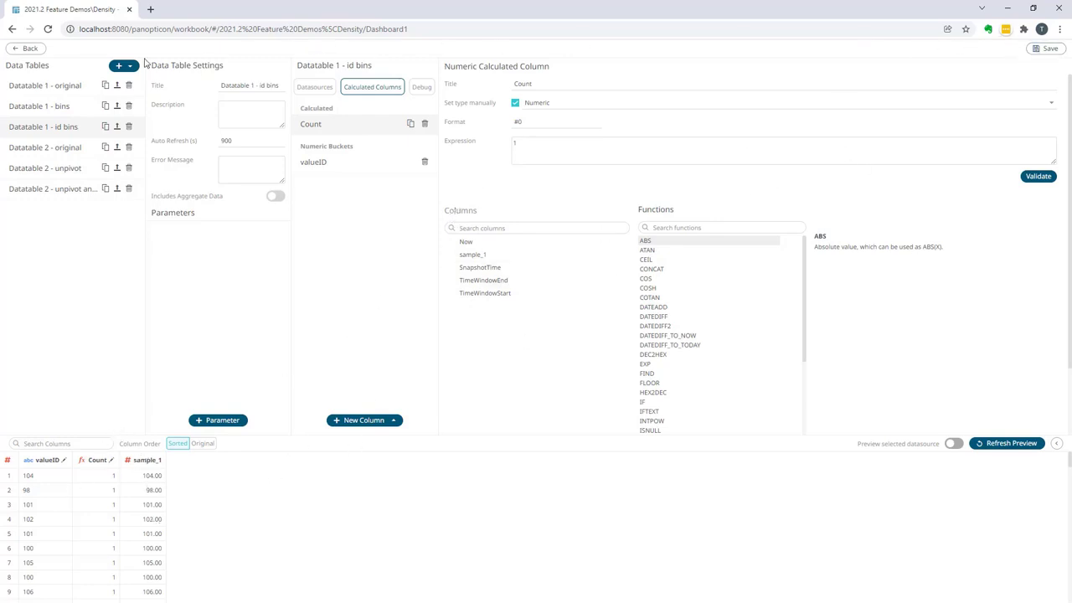
click(29, 49)
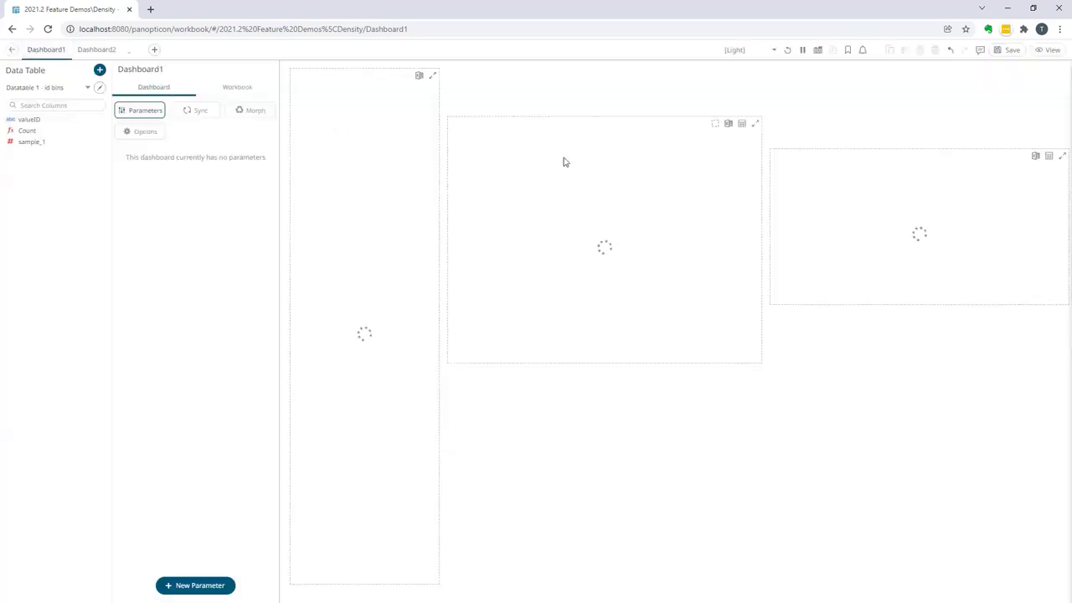
Add Count to the Numeric Combination's Visuals as a line and set its aggregate to Percent Of Total.
click(592, 139)
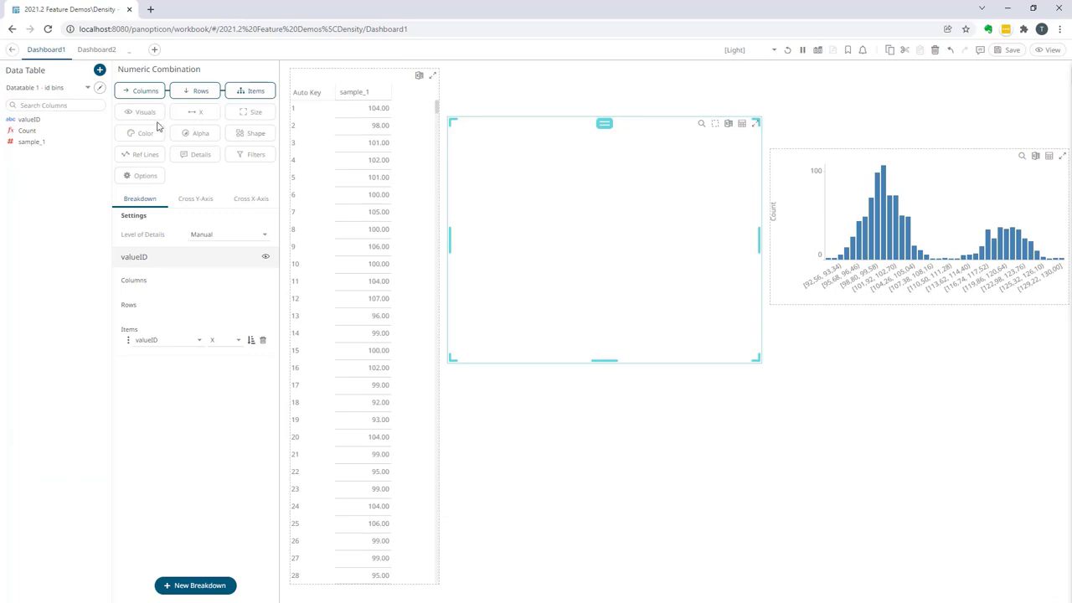
drag(26, 130, 144, 111)
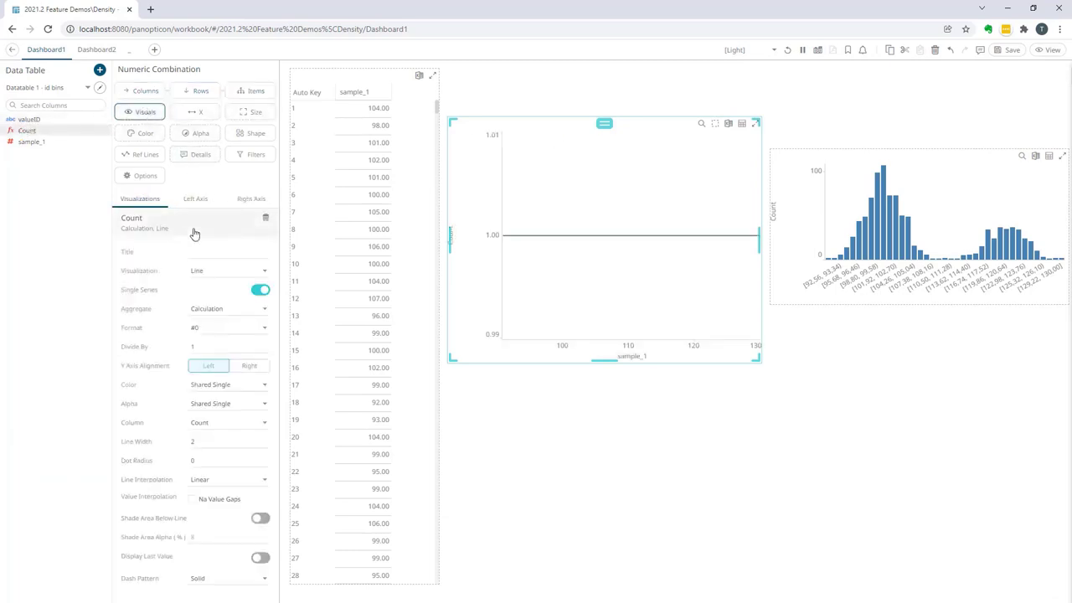
click(230, 310)
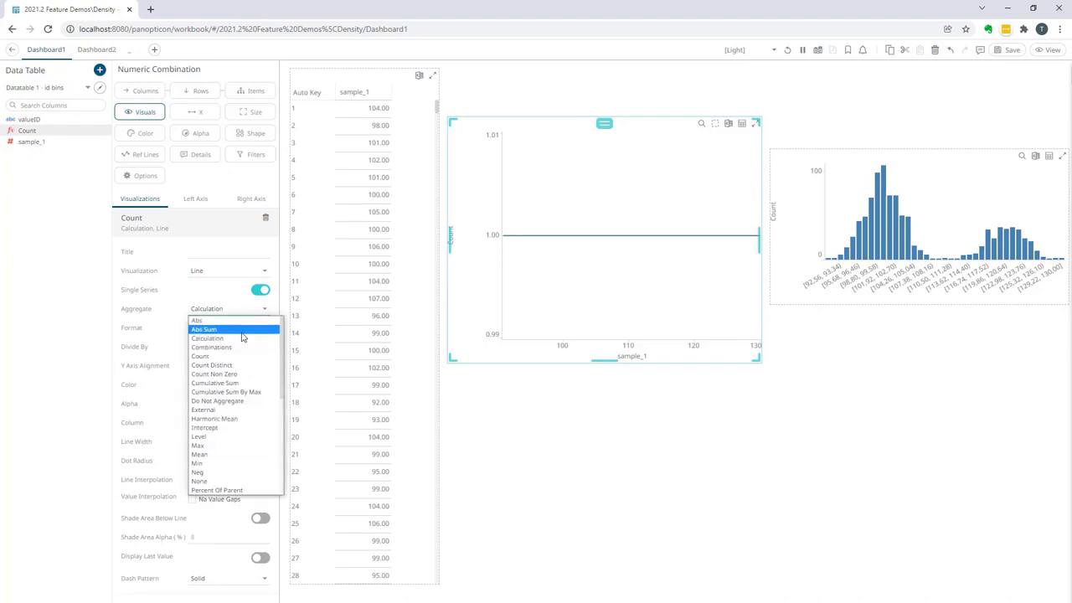
scroll(251, 394, down, 4)
scroll(233, 355, up, 2)
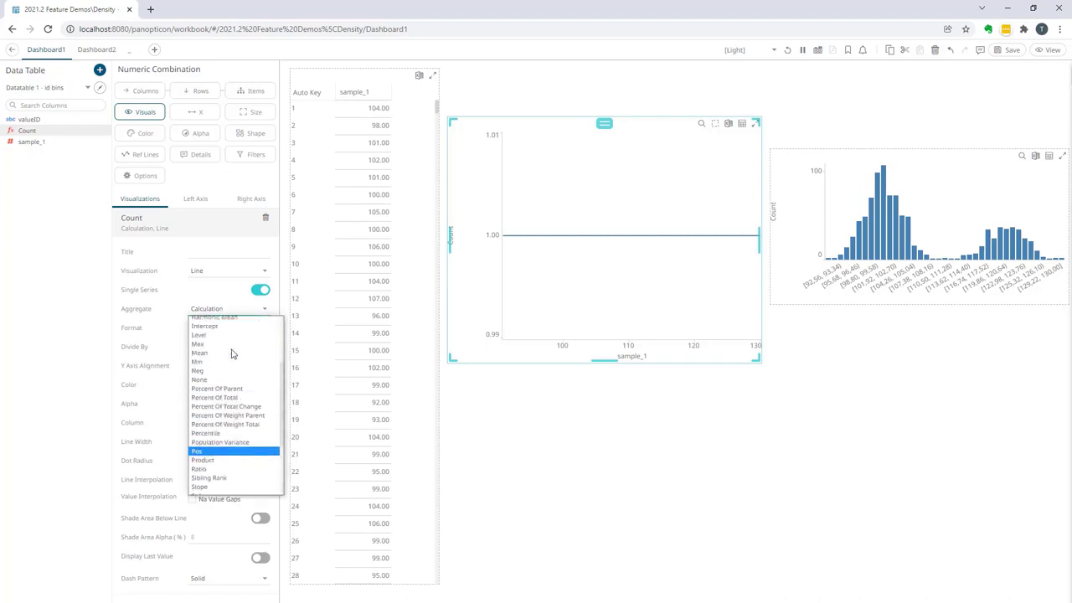
click(219, 404)
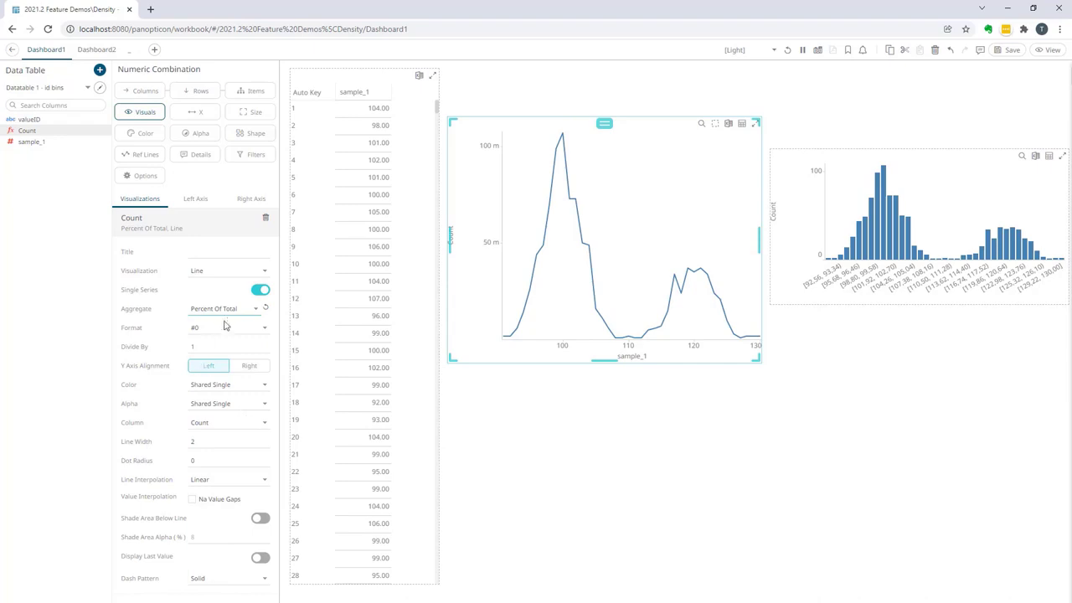
Set the left axis tick format to From Variable and the Count visual's number format to #0.000.
click(209, 203)
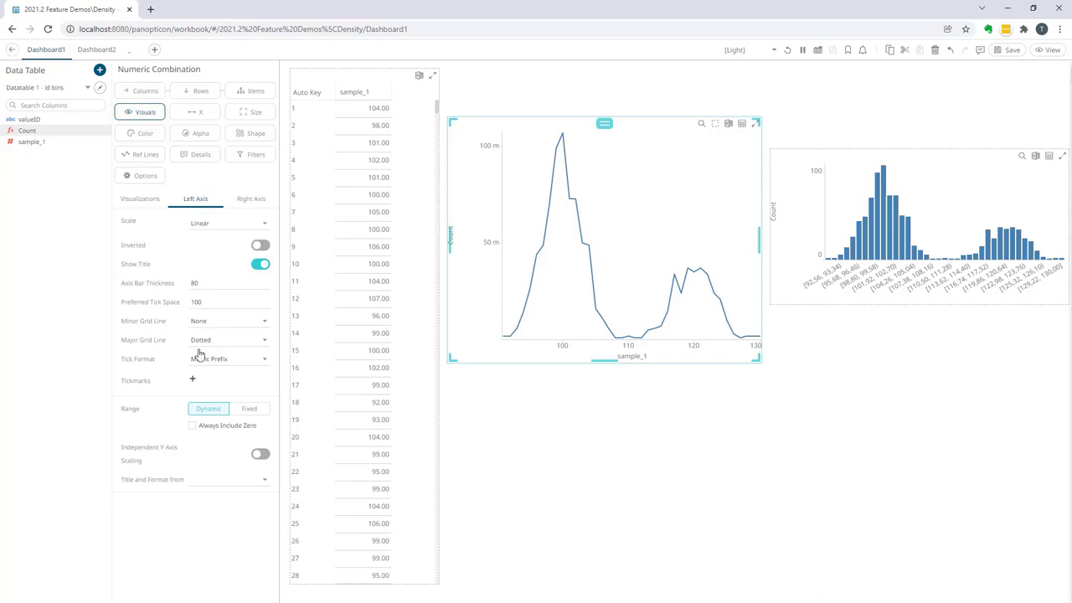
click(225, 360)
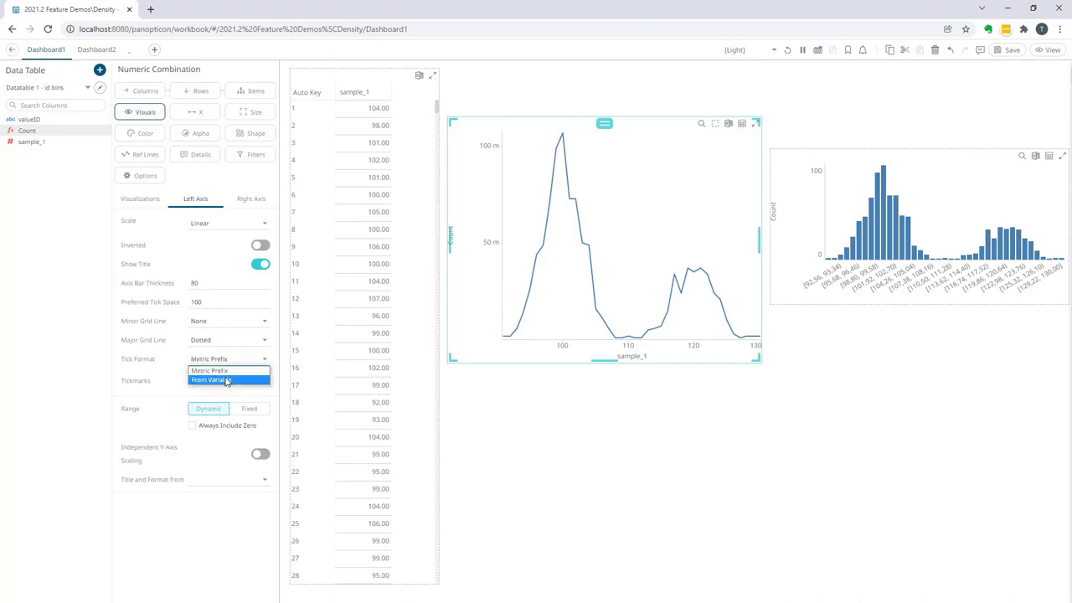
click(226, 381)
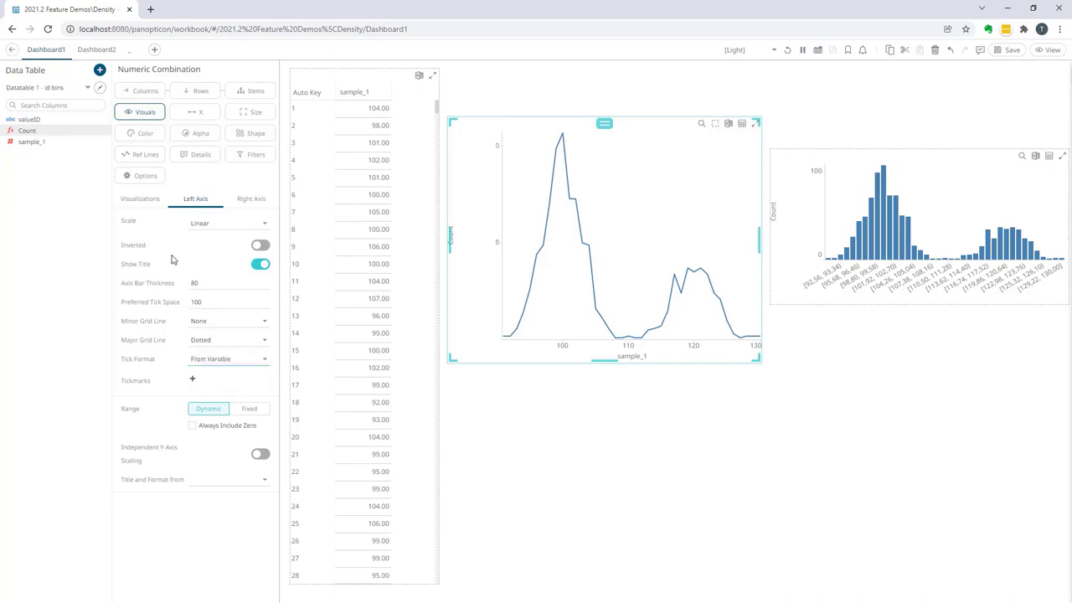
click(140, 204)
click(180, 233)
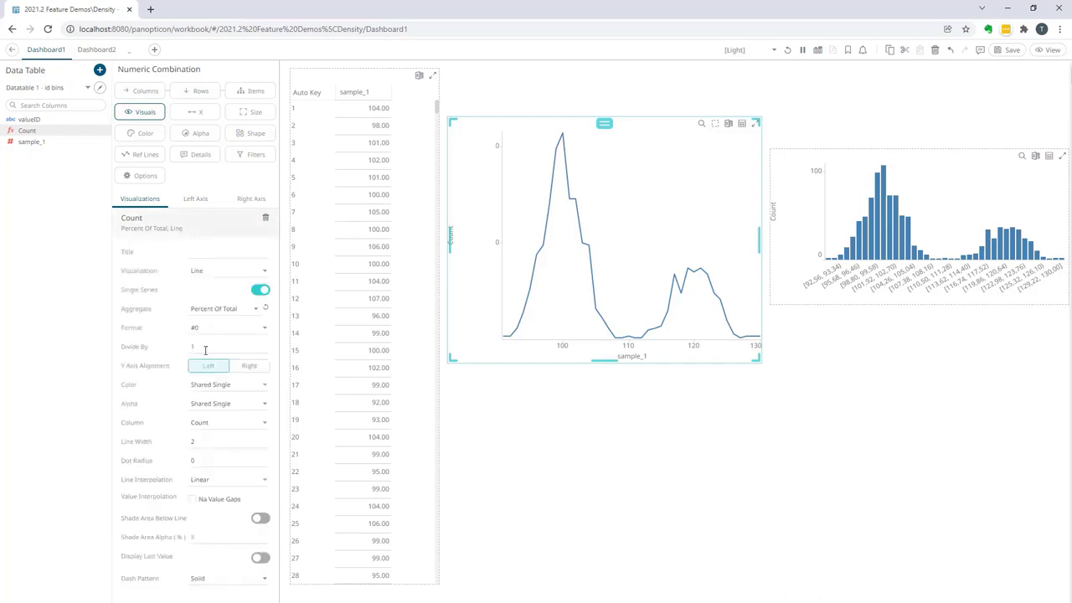
click(234, 328)
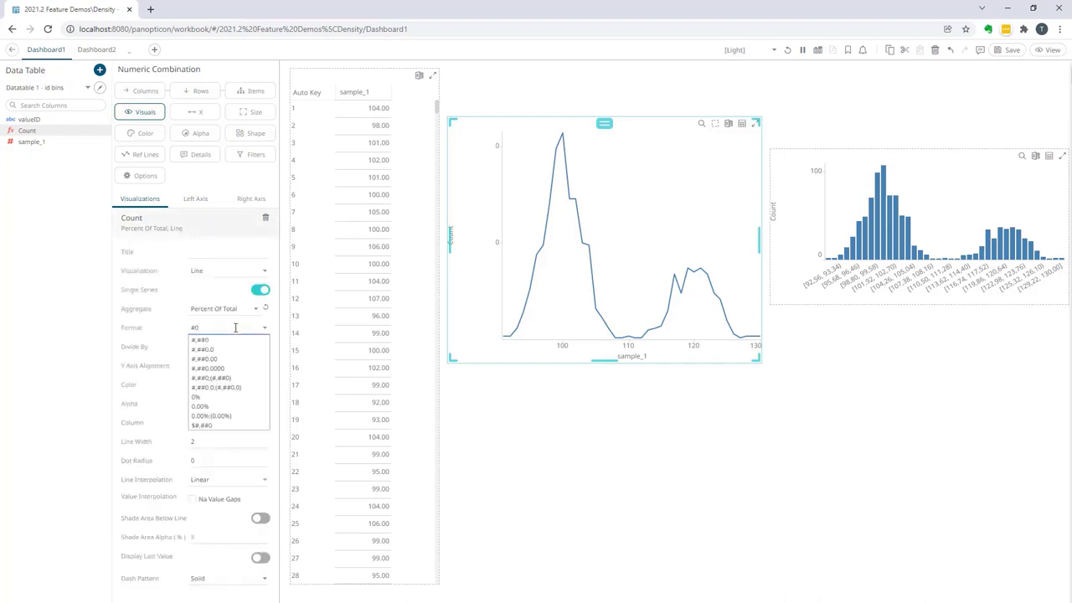
text(.000)
Set the left axis preferred tick space to 50.
click(200, 202)
drag(218, 300, 164, 302)
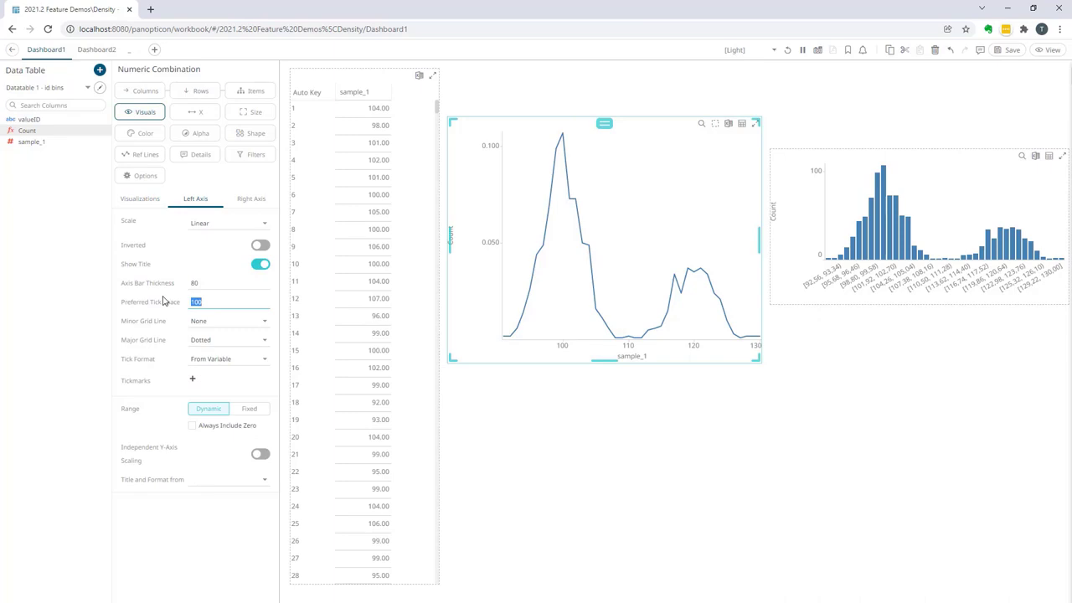
key(Return)
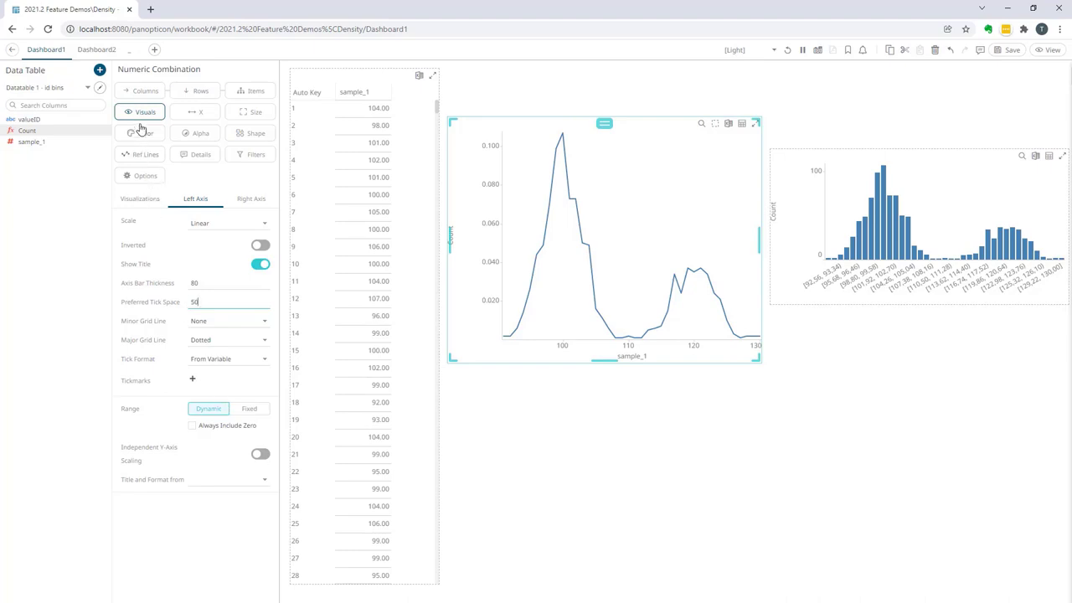
Set the Count line's interpolation to Smooth and enable shading of the area below the line.
click(138, 201)
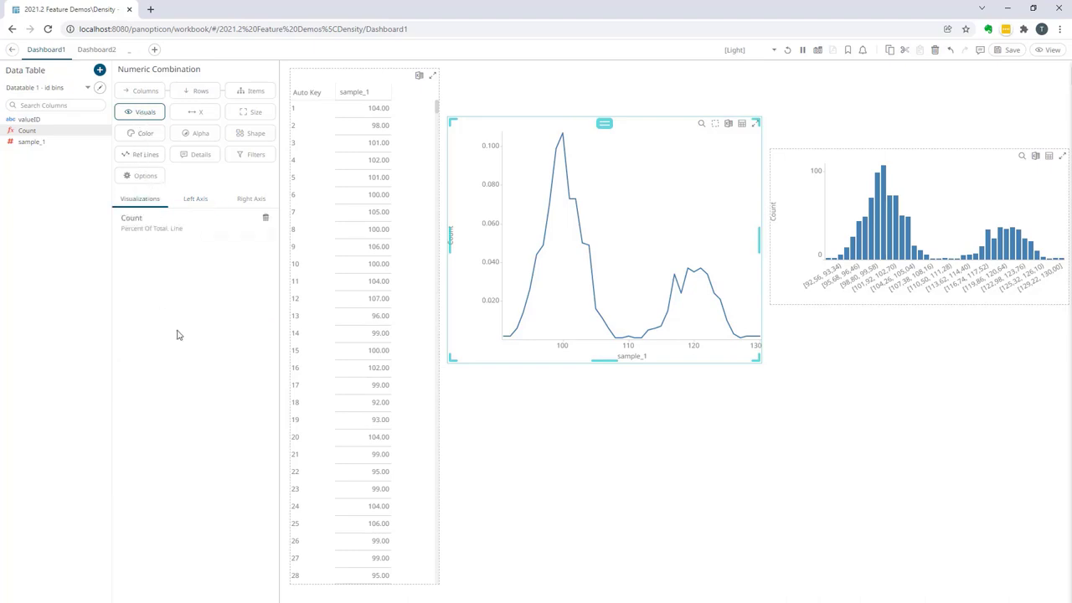
click(176, 231)
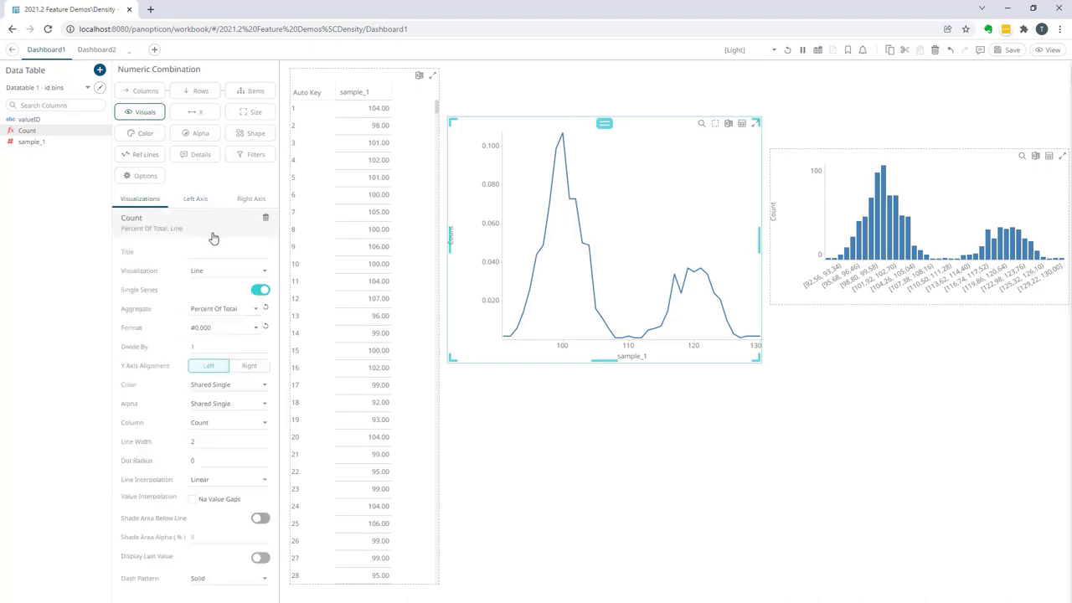
click(223, 483)
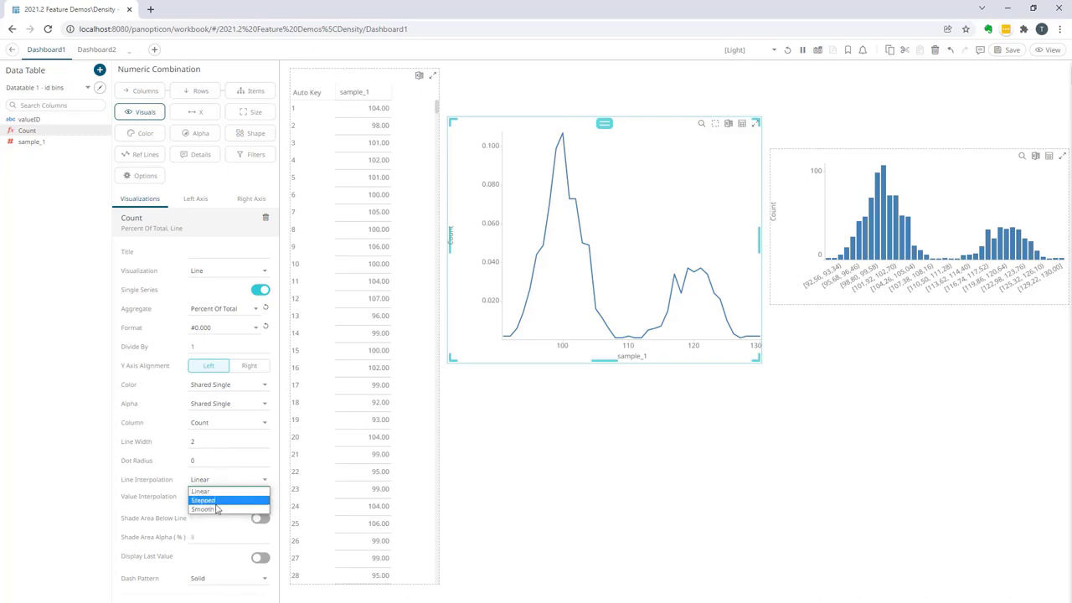
click(215, 510)
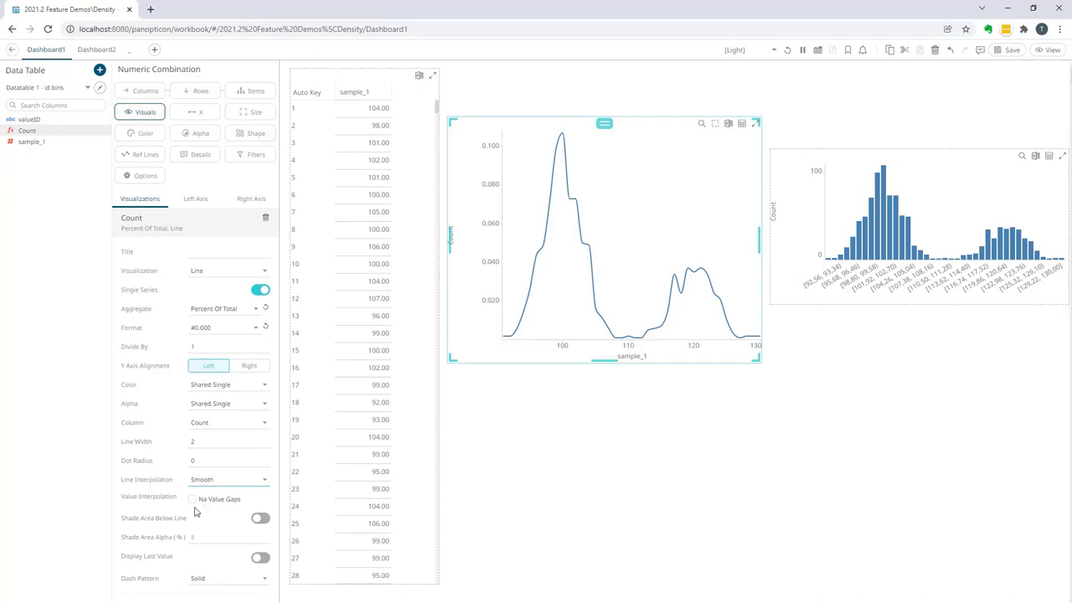
click(259, 519)
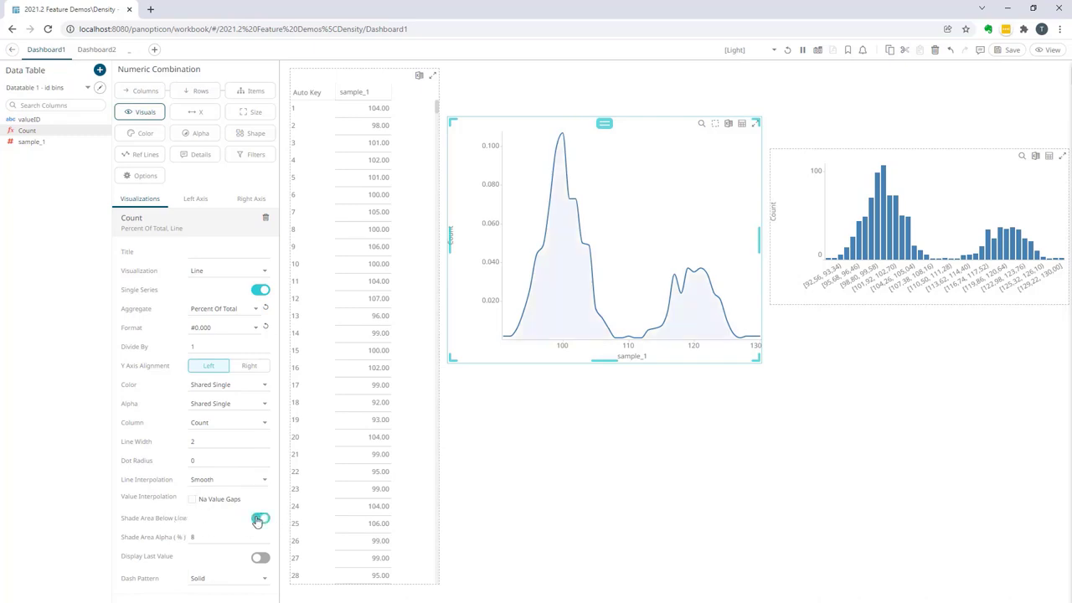
Set the Count line's dot radius to 2 and inspect the details of a data point.
click(216, 461)
click(256, 461)
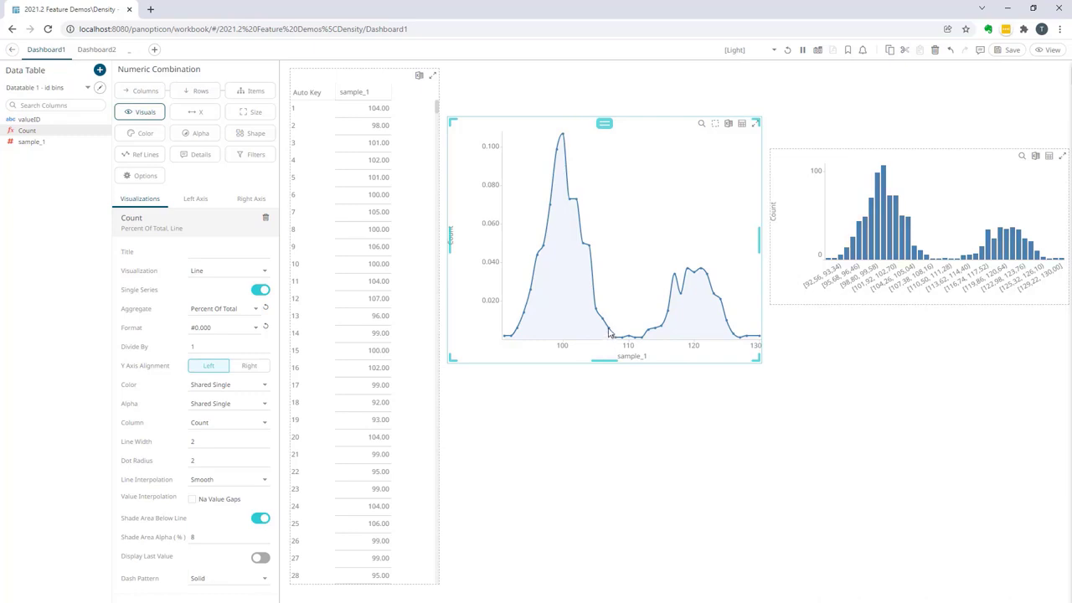
mouse_move(609, 332)
Add Count to the Numeric Combination's Details with the Sum aggregate and check the popup on the curve.
drag(31, 133, 170, 358)
click(170, 357)
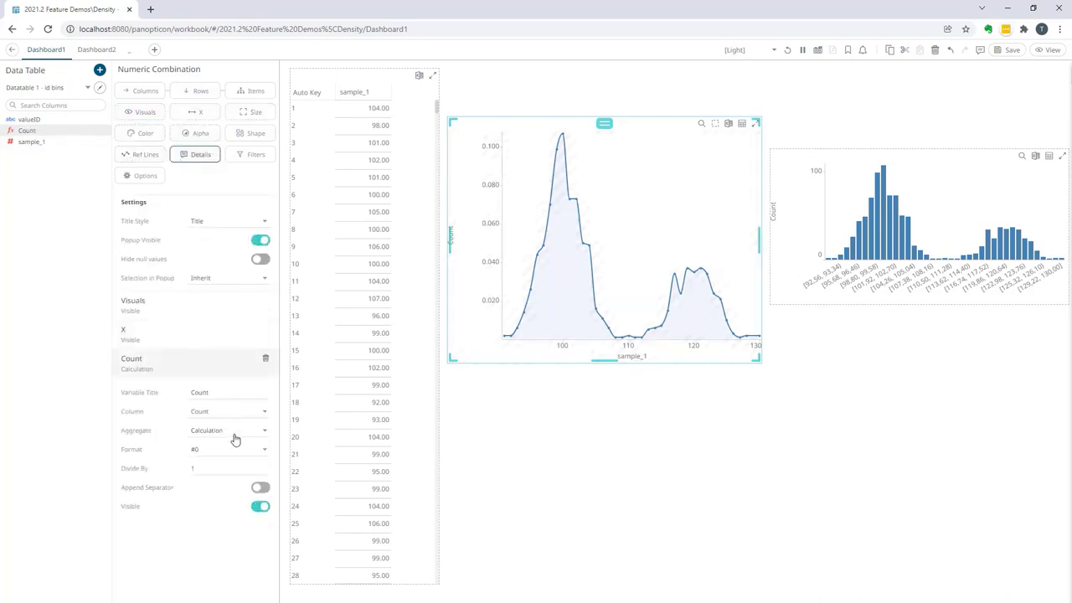
click(234, 431)
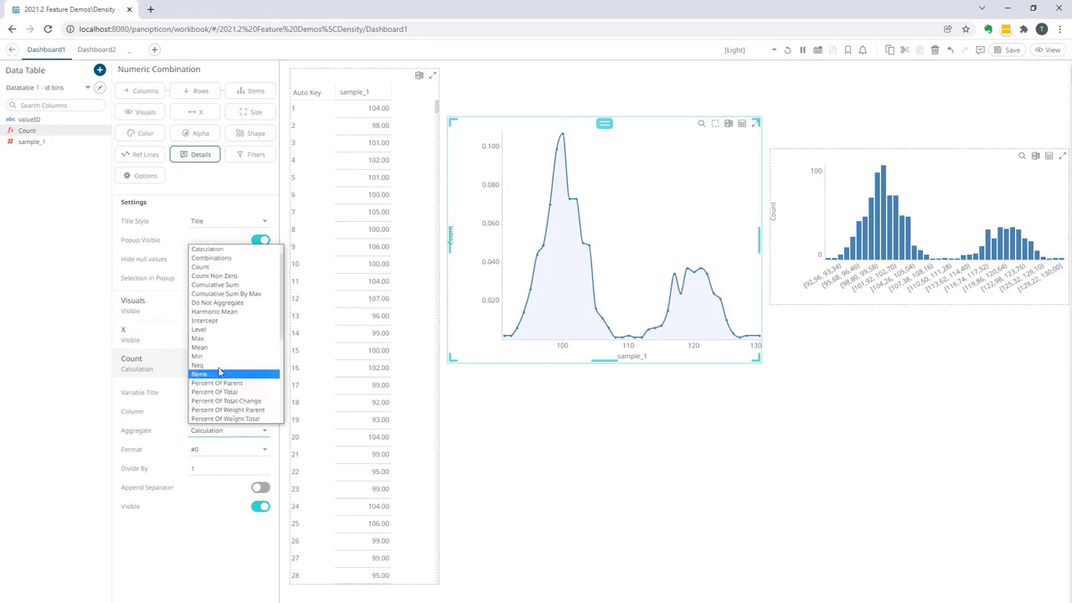
scroll(213, 394, down, 4)
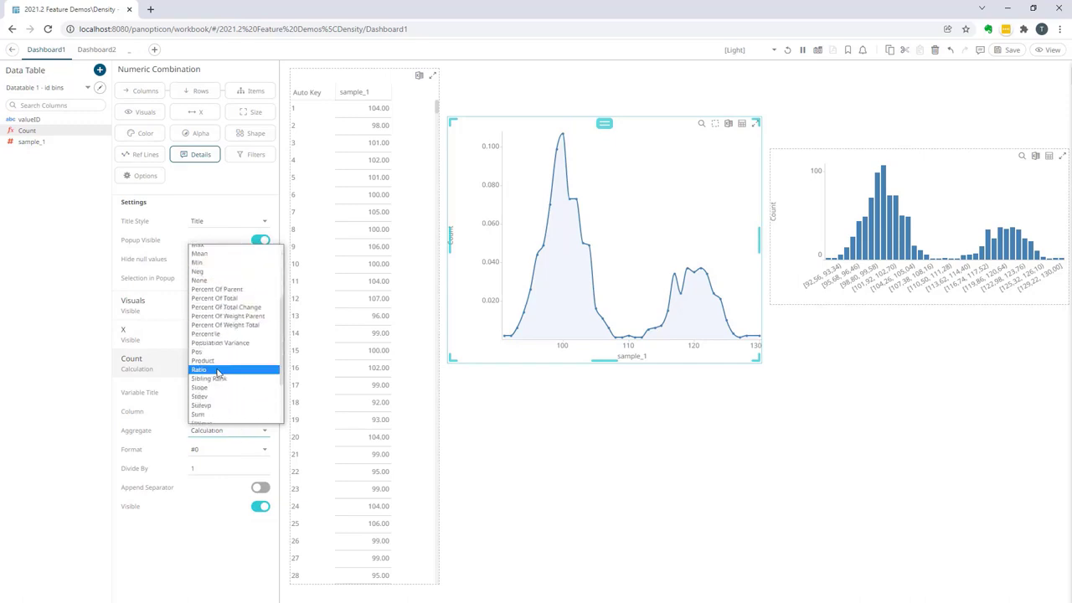
click(209, 414)
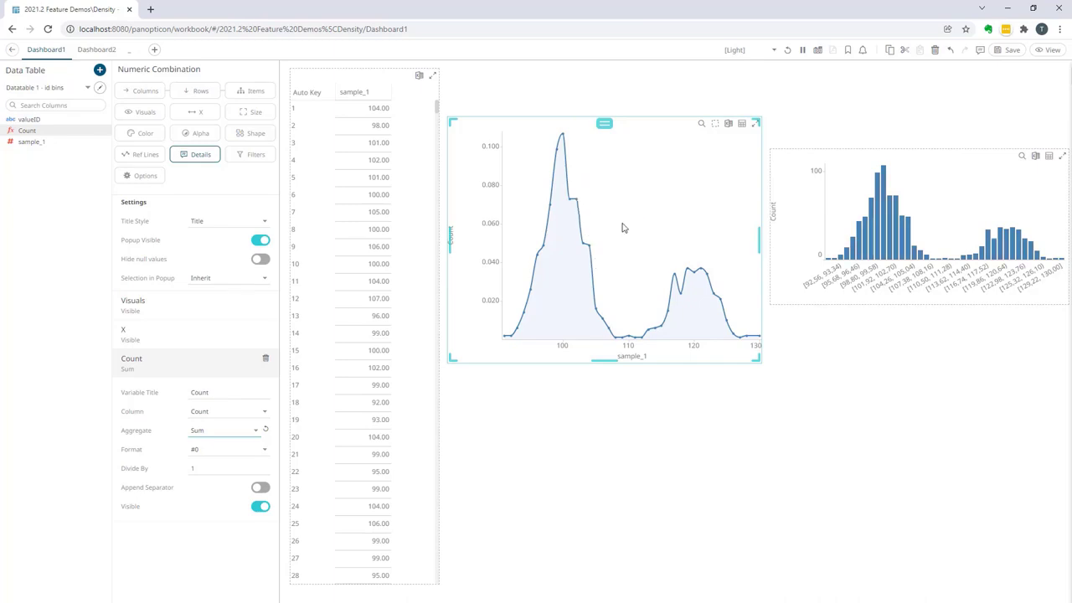
mouse_move(694, 277)
Set the Count line's dot radius to 0 and its line width to 1.
click(144, 112)
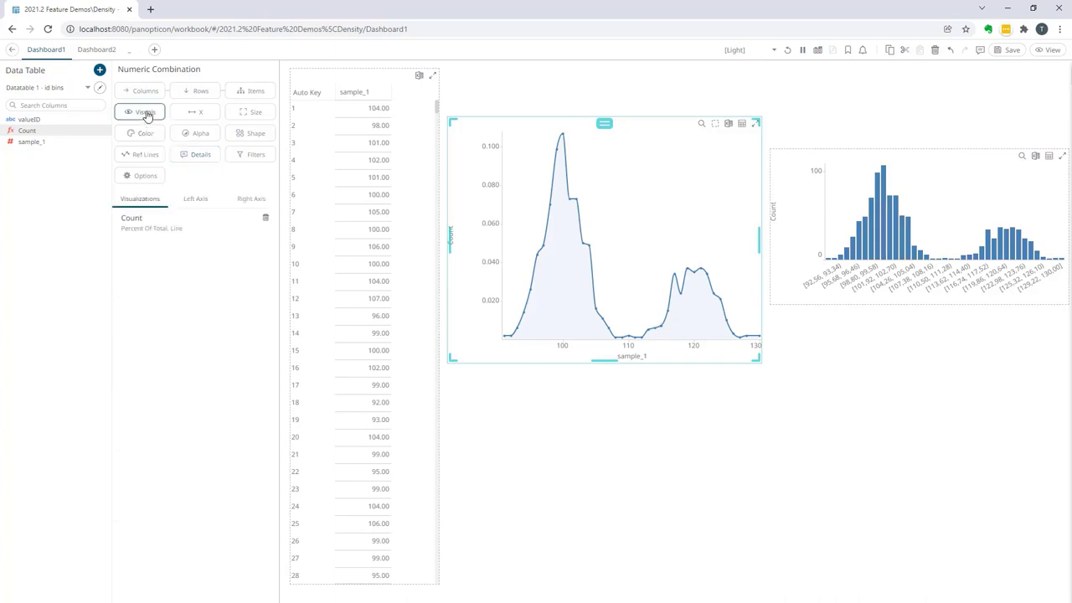
click(156, 229)
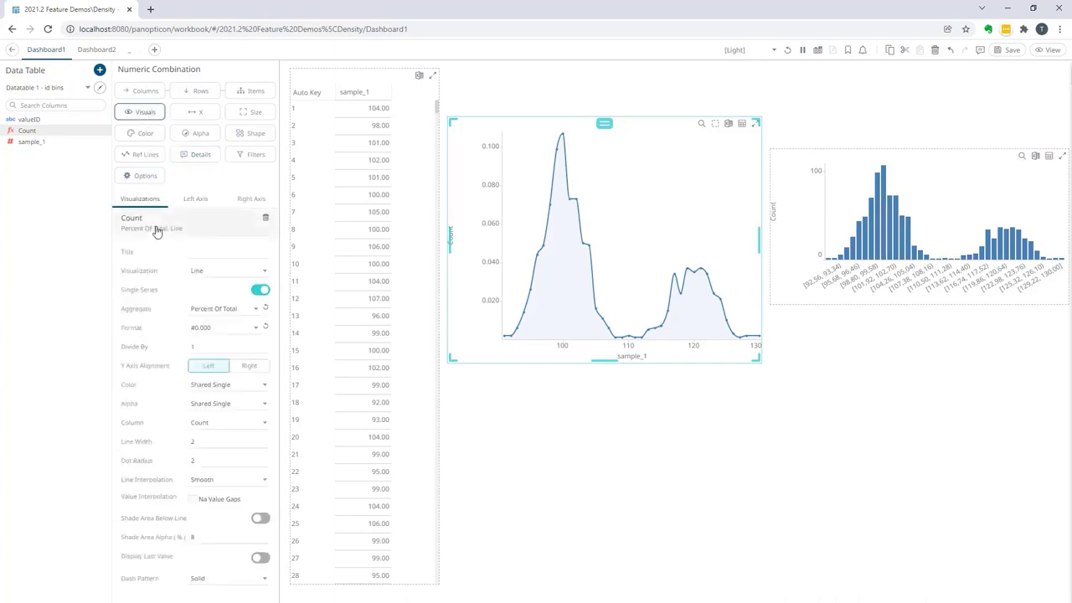
double_click(221, 463)
double_click(191, 441)
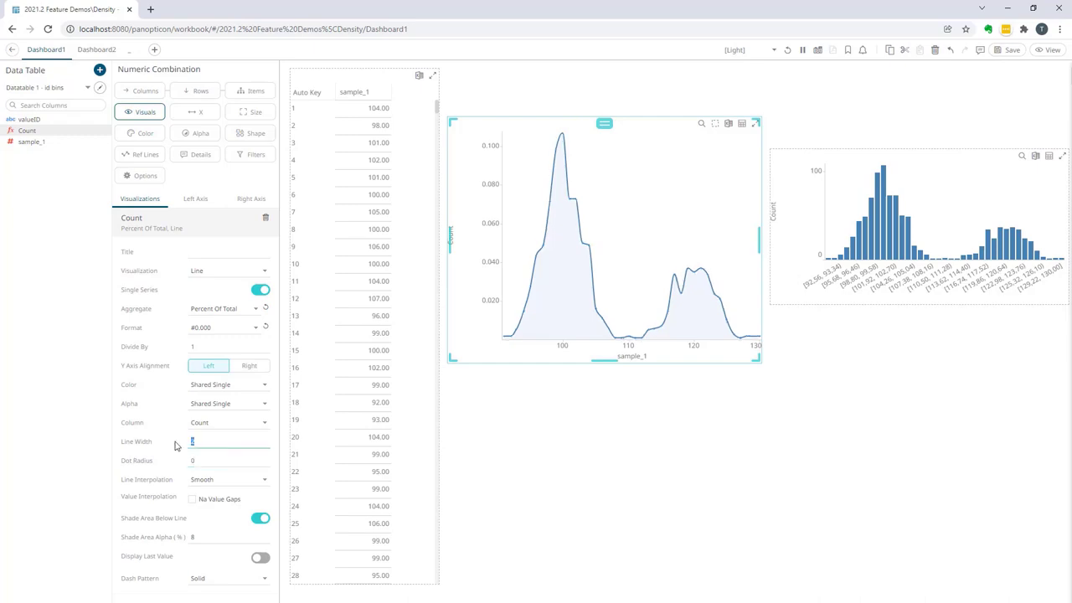
text(1)
click(256, 442)
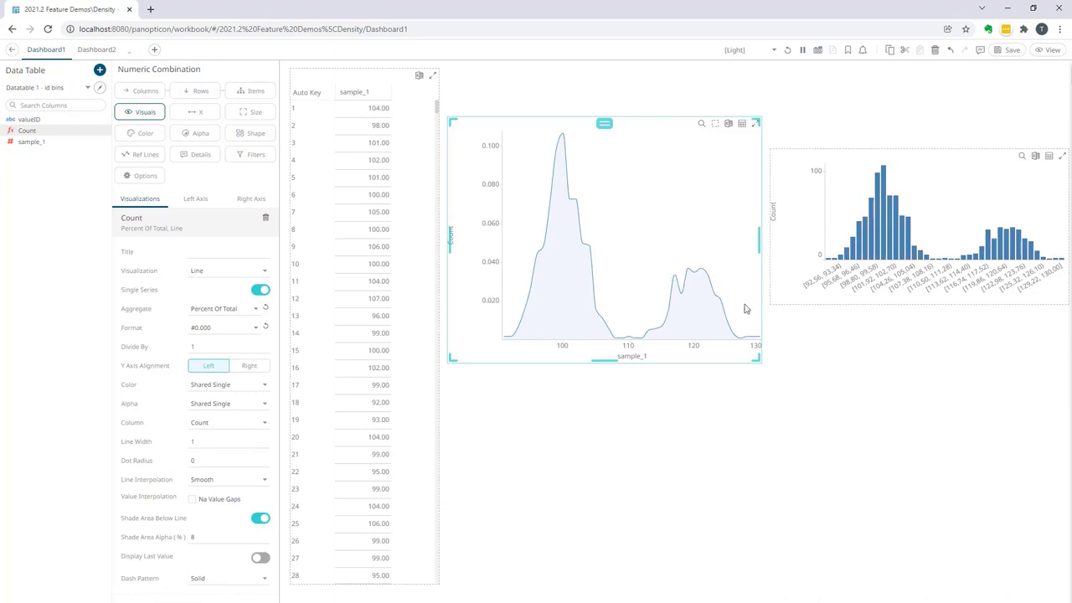
Deselect the density plot and maximize it to fill the dashboard.
click(831, 370)
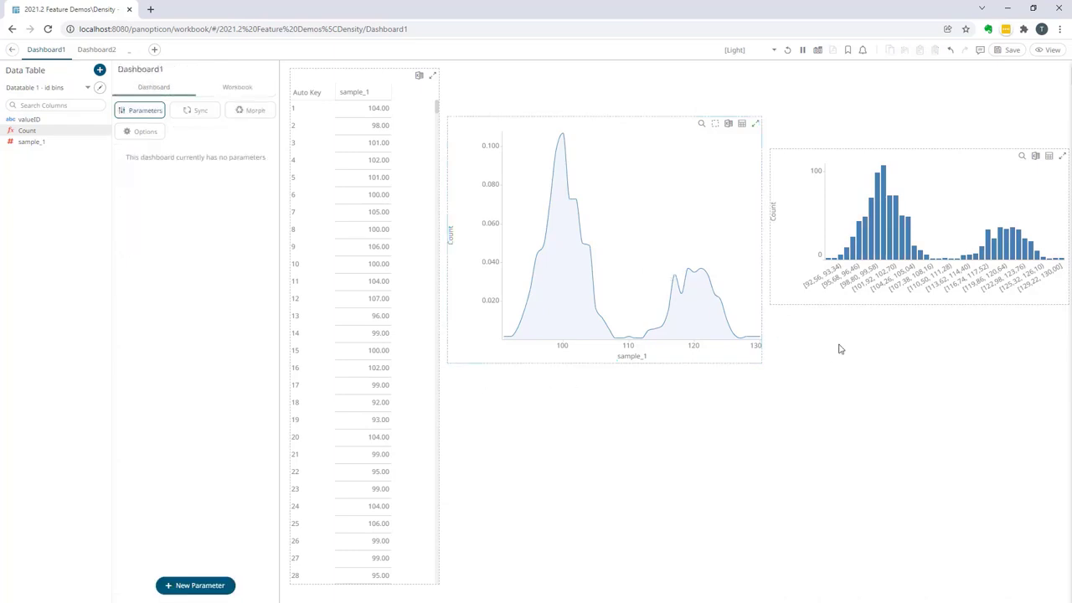
click(756, 125)
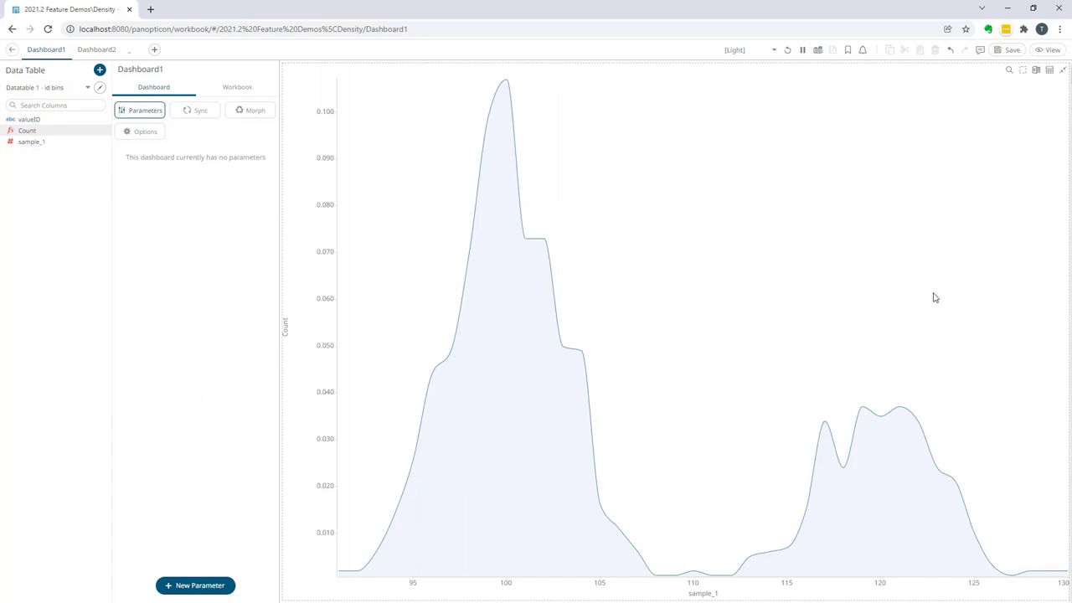